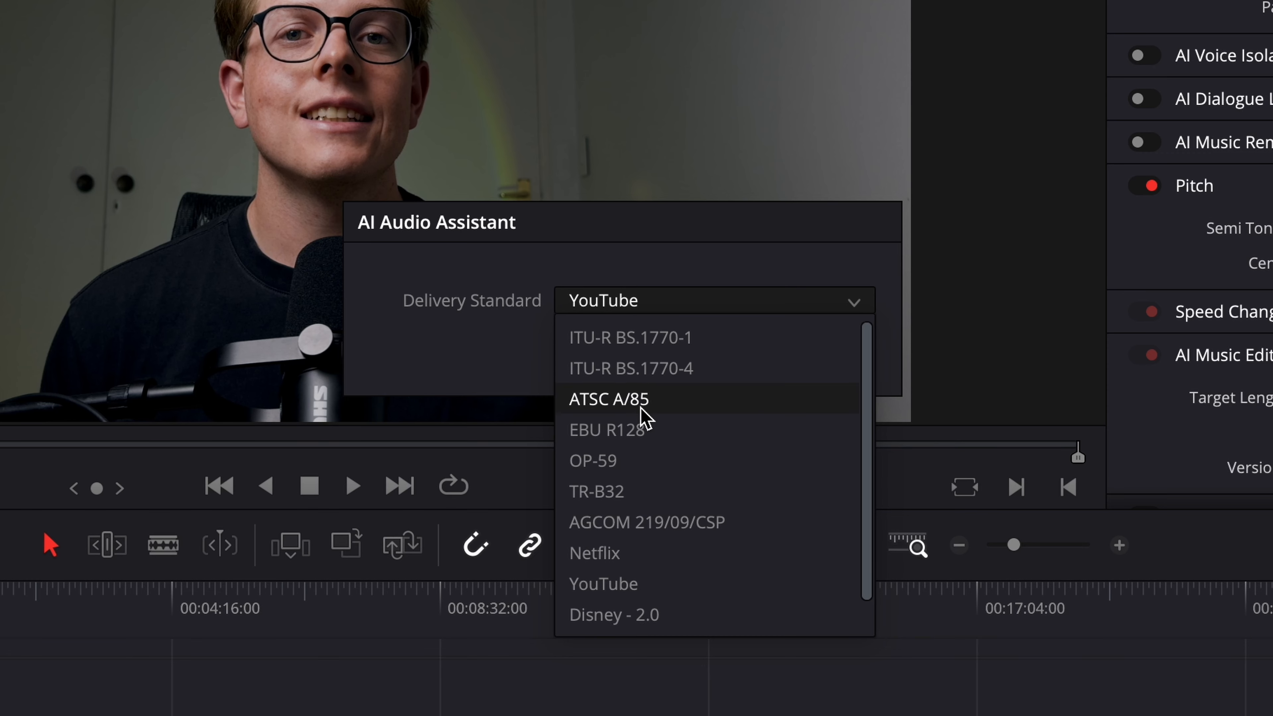
scroll(644, 441, "down", 1)
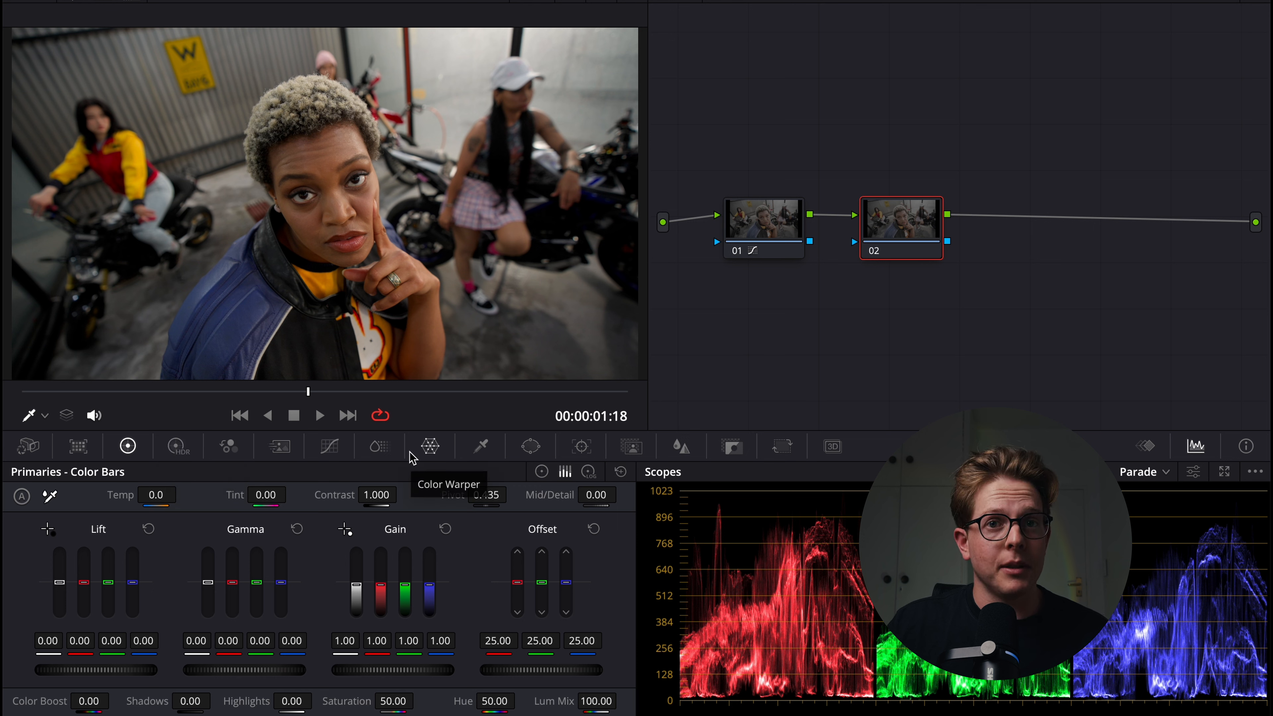
Step: Open the Color Warper for node 02, check its Hue - Saturation mode, and return to Chroma Warp
left_click(428, 448)
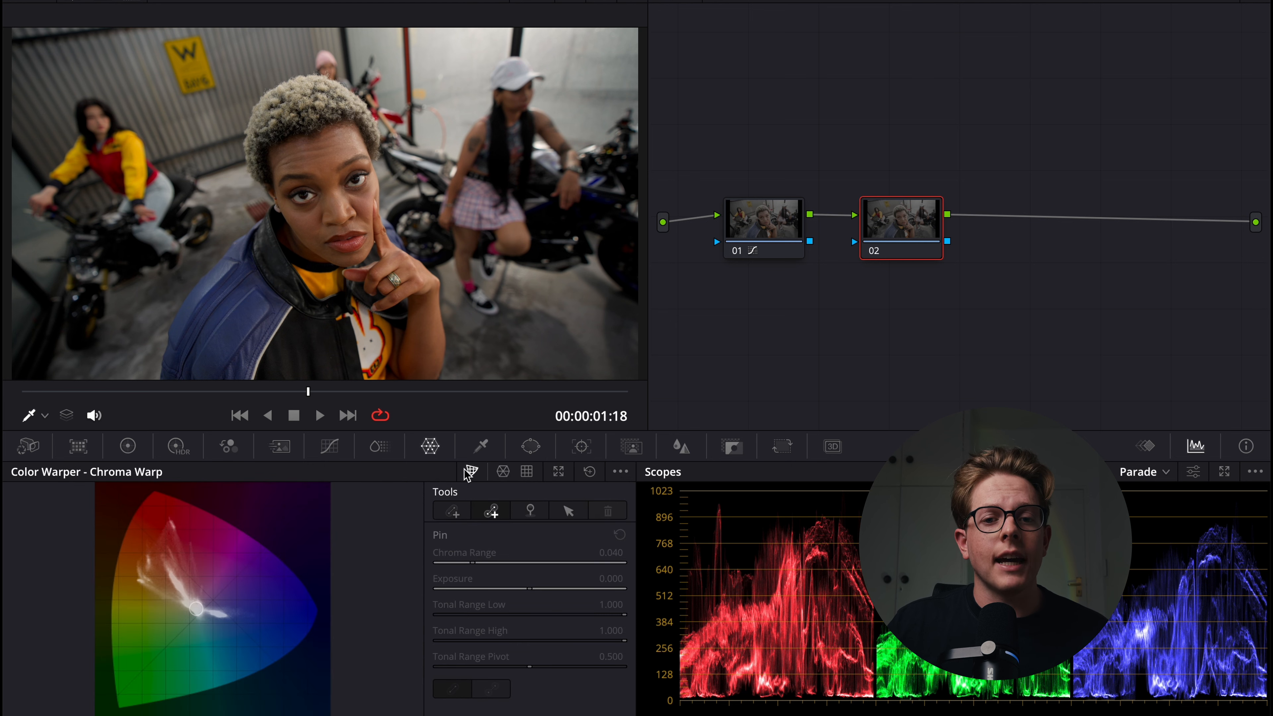
left_click(503, 473)
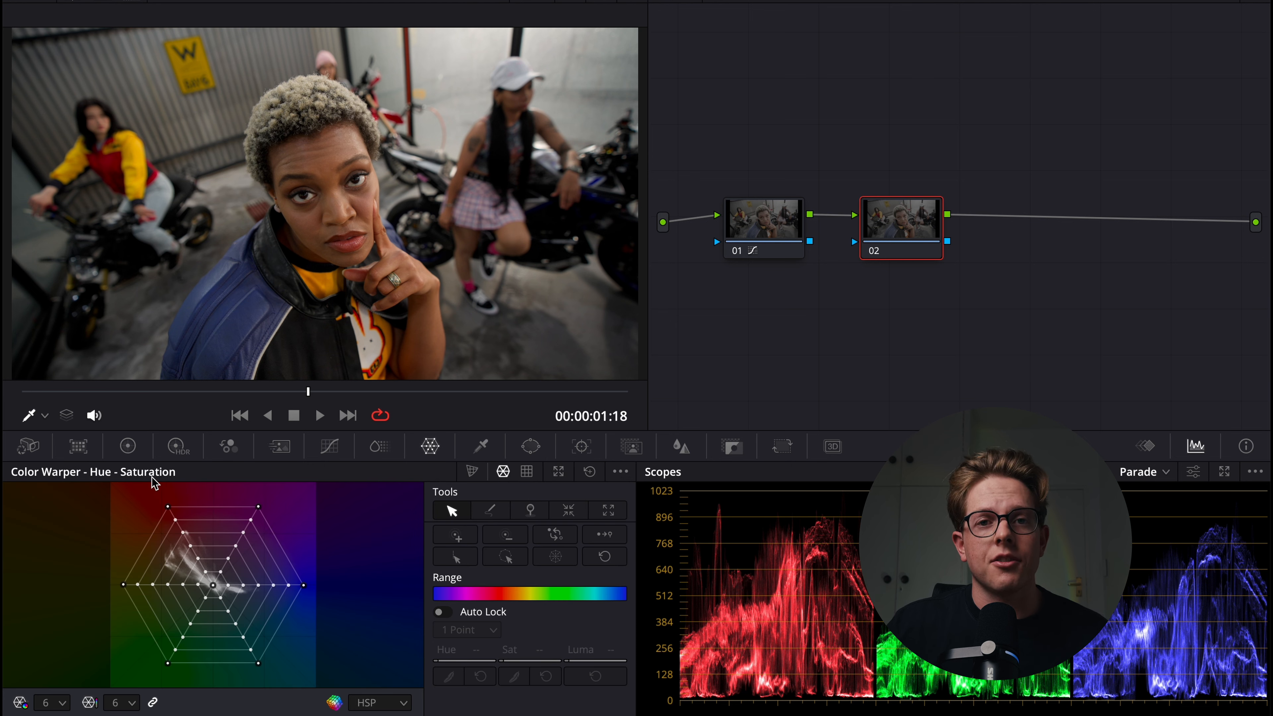
left_click(472, 472)
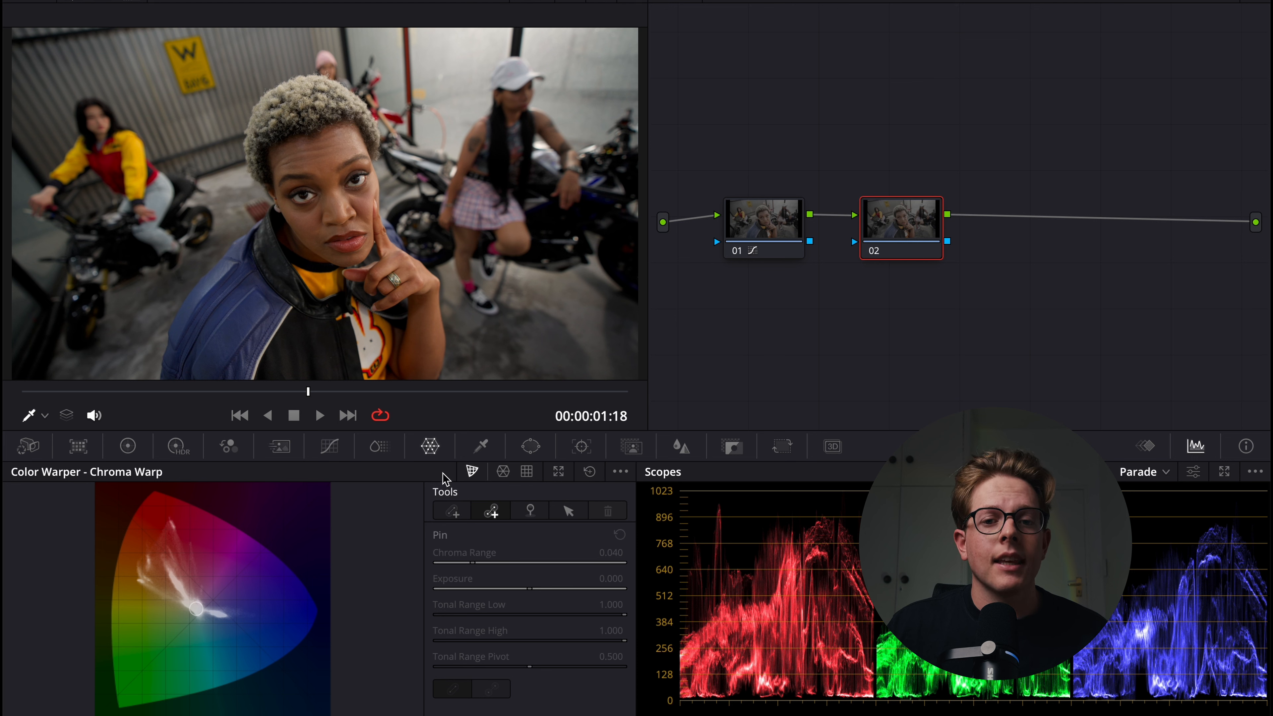
Step: Add a Chroma Warp stroke on the yellow jacket's colour and set its Chroma Range to 0.045
left_click(465, 511)
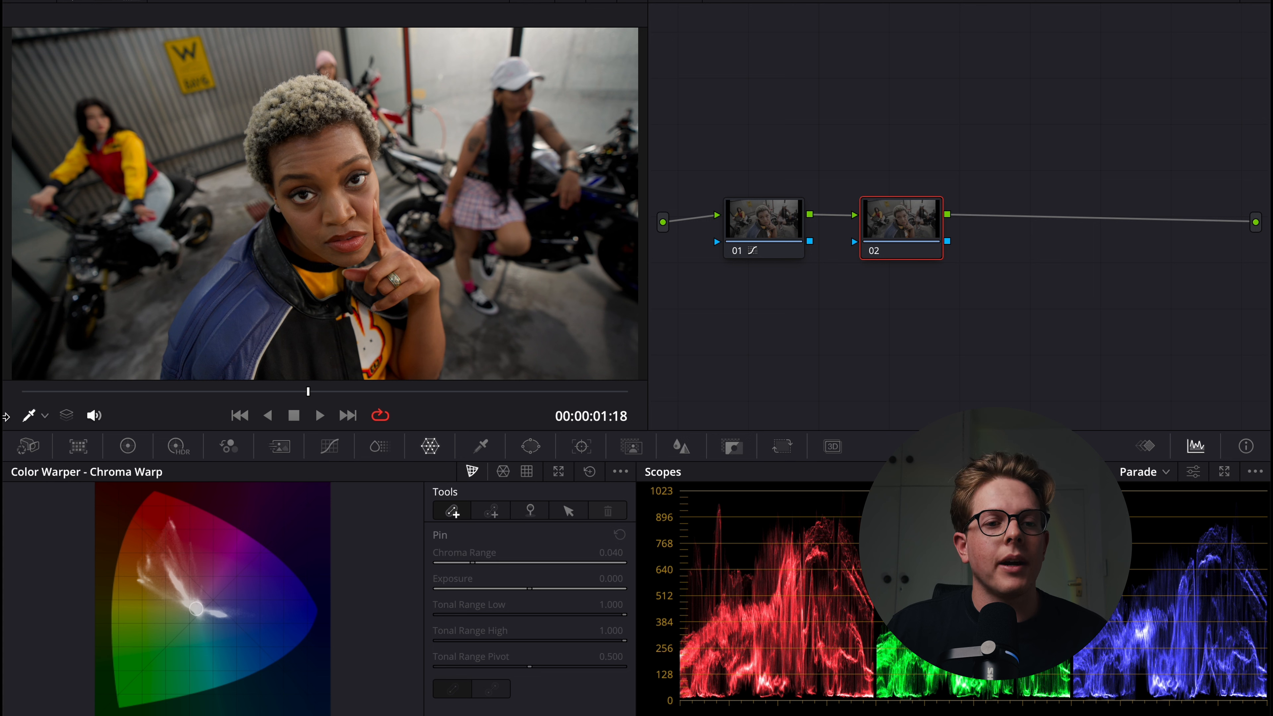
left_click(133, 148)
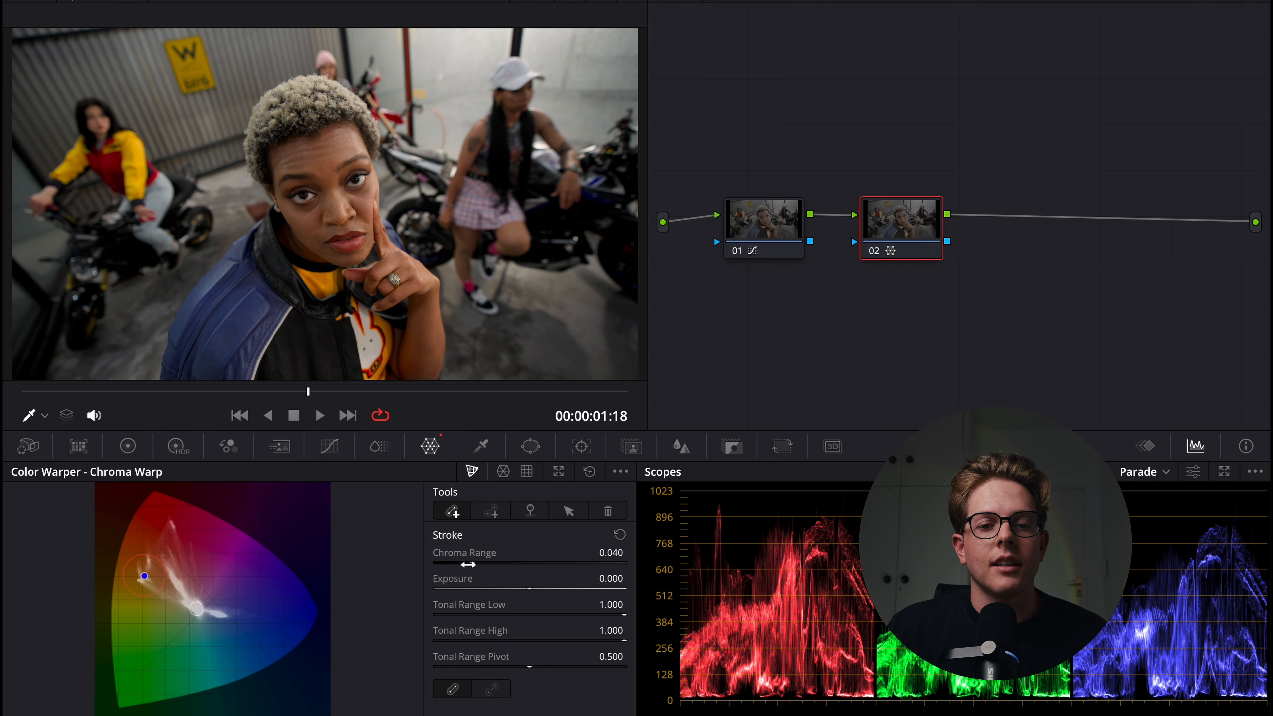
left_click_drag(468, 564, 482, 563)
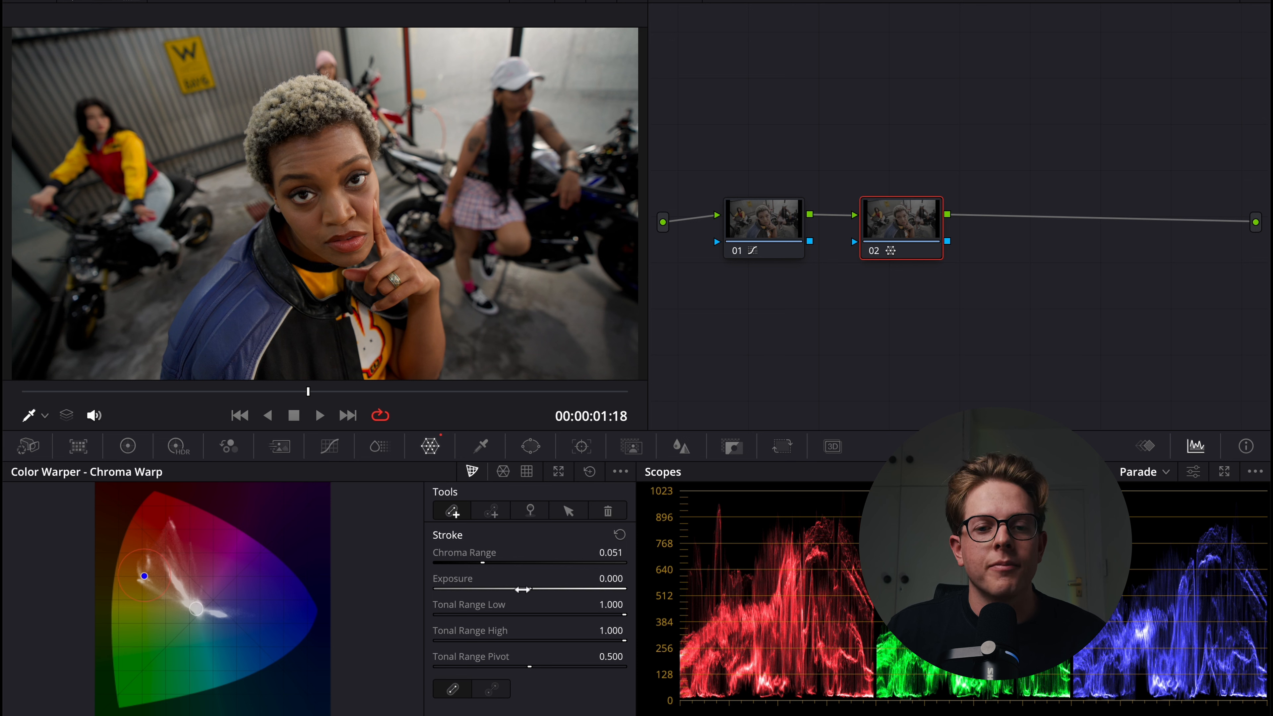
left_click_drag(490, 565, 285, 563)
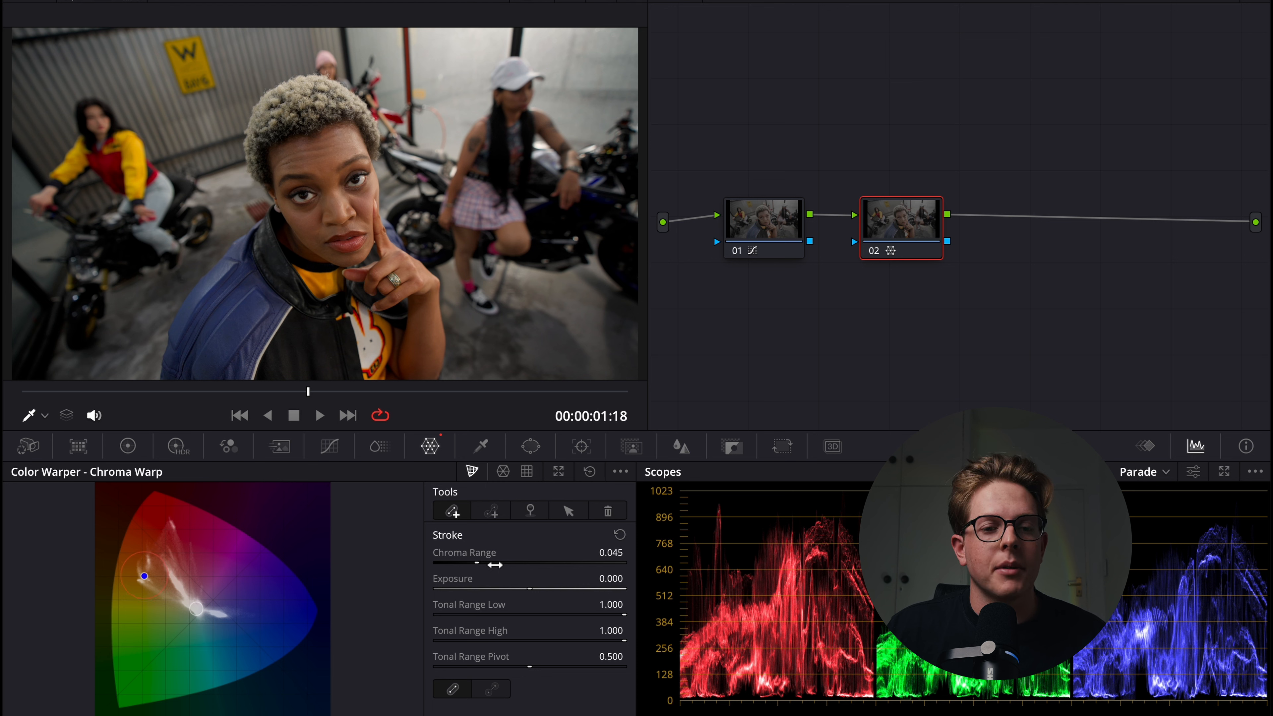
Step: Try warping the sampled yellow toward green, blue and orange, and reset the Chroma Warp
mouse_move(144, 576)
left_mouse_down()
mouse_move(157, 628)
mouse_move(168, 623)
left_mouse_up()
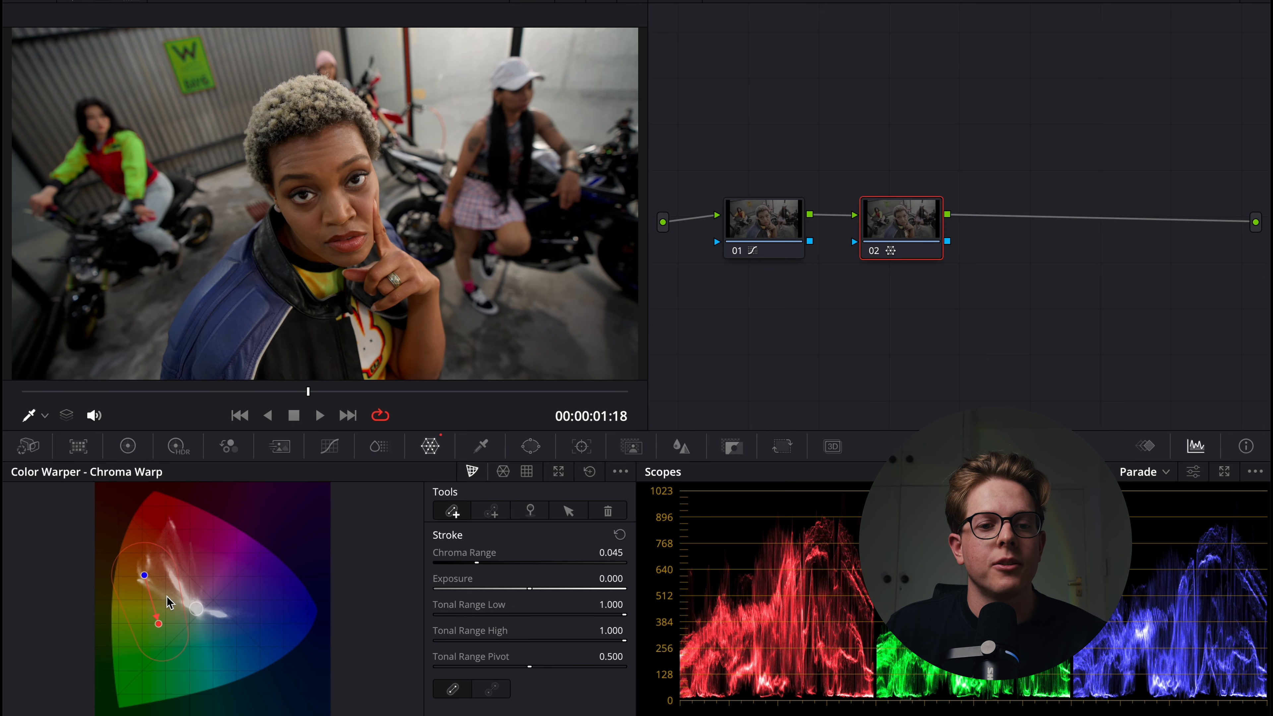
mouse_move(164, 622)
left_mouse_down()
mouse_move(277, 639)
mouse_move(201, 609)
mouse_move(212, 618)
left_mouse_up()
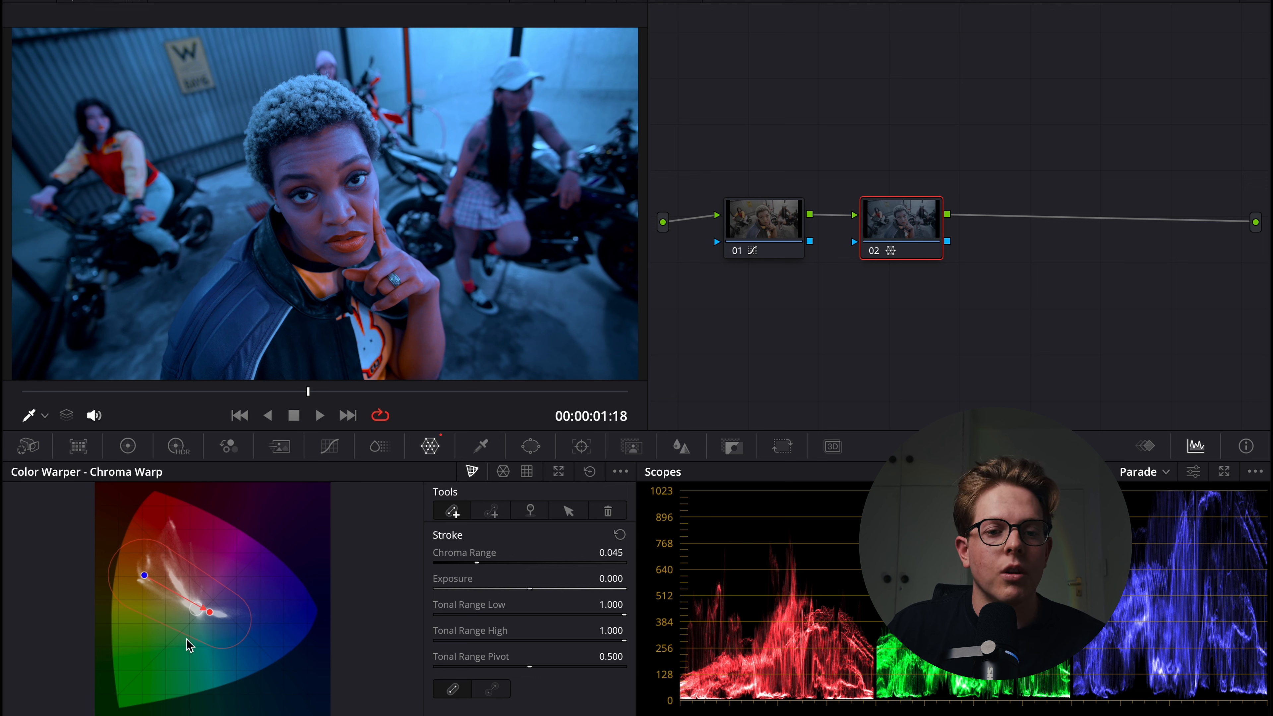
mouse_move(209, 612)
left_mouse_down()
mouse_move(154, 592)
mouse_move(151, 609)
left_mouse_up()
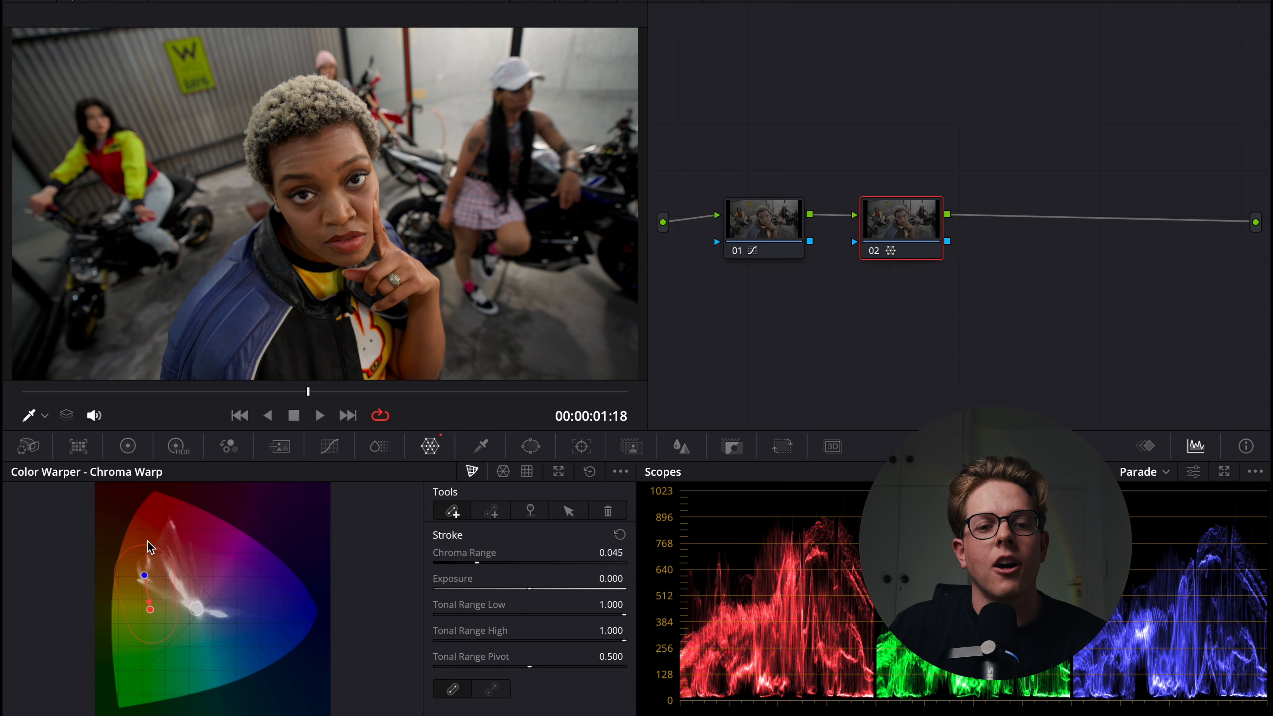
left_click_drag(150, 610, 208, 608)
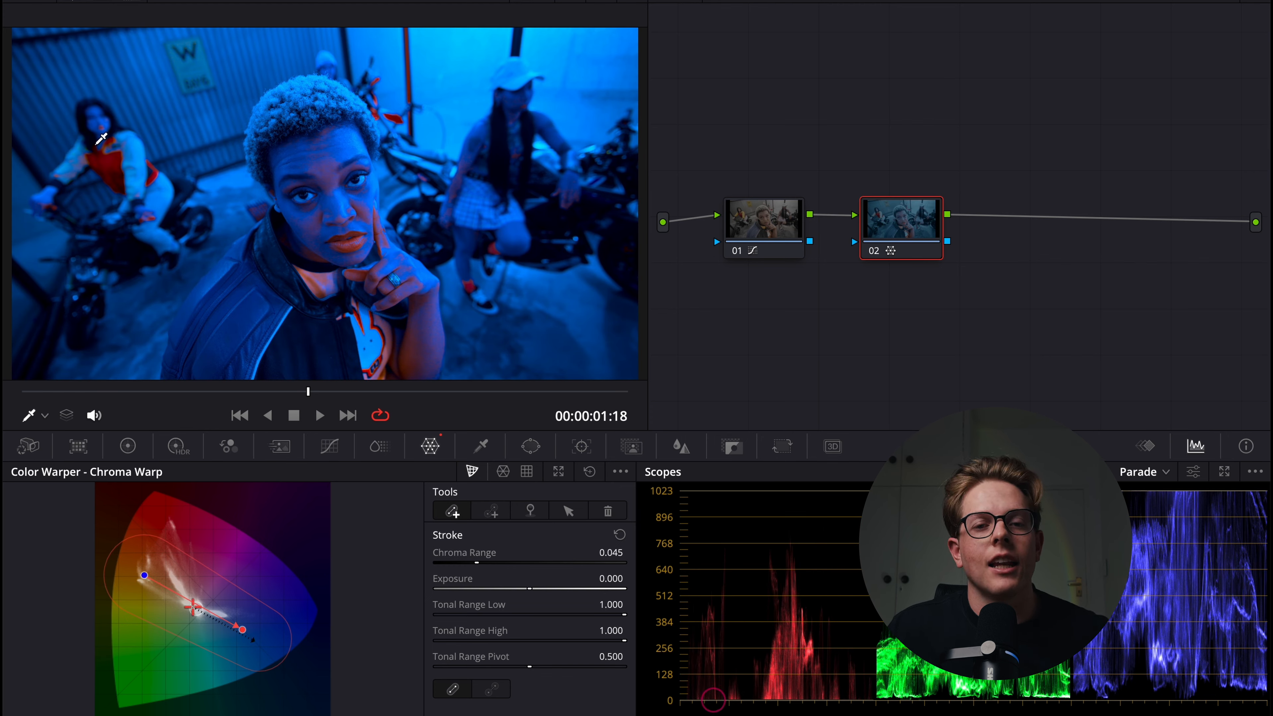
mouse_move(234, 635)
left_mouse_down()
mouse_move(143, 615)
mouse_move(129, 641)
mouse_move(176, 506)
mouse_move(165, 539)
mouse_move(180, 531)
mouse_move(185, 545)
left_mouse_up()
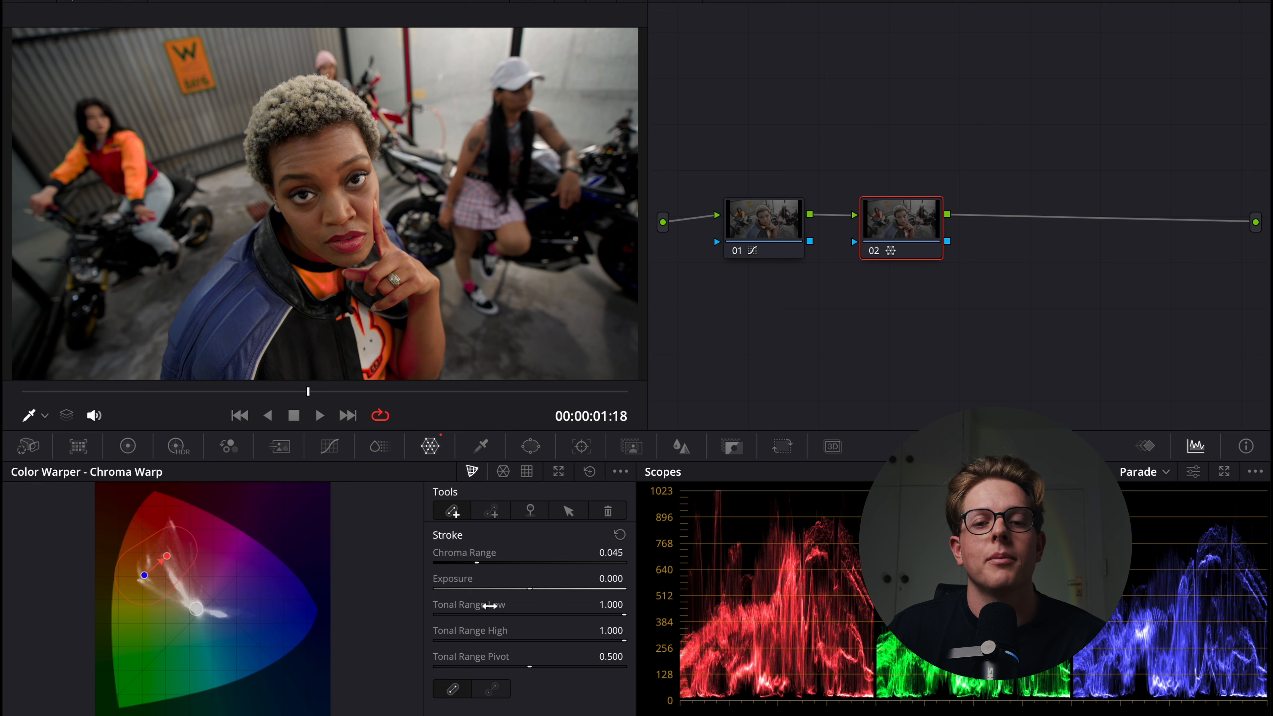
left_click(590, 473)
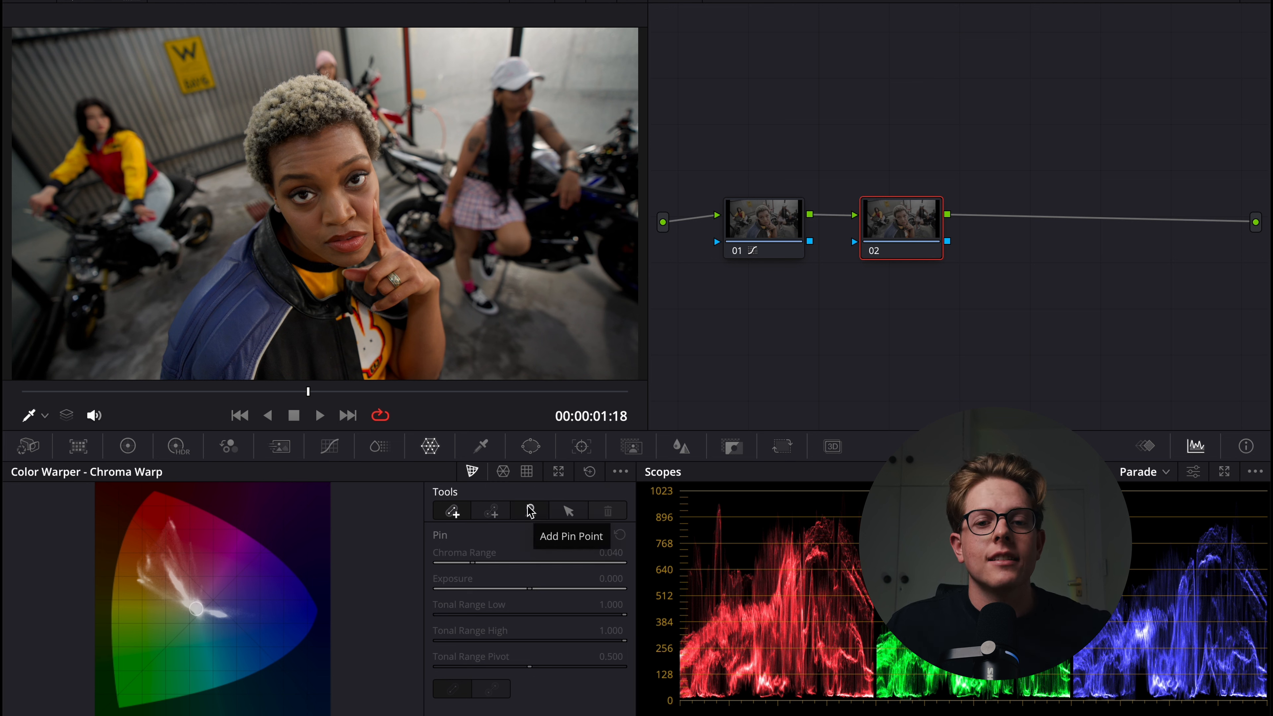
Step: Add a stroke on the reds of the chroma graph with a Chroma Range of 0.031 and warp them toward blue
left_click(494, 512)
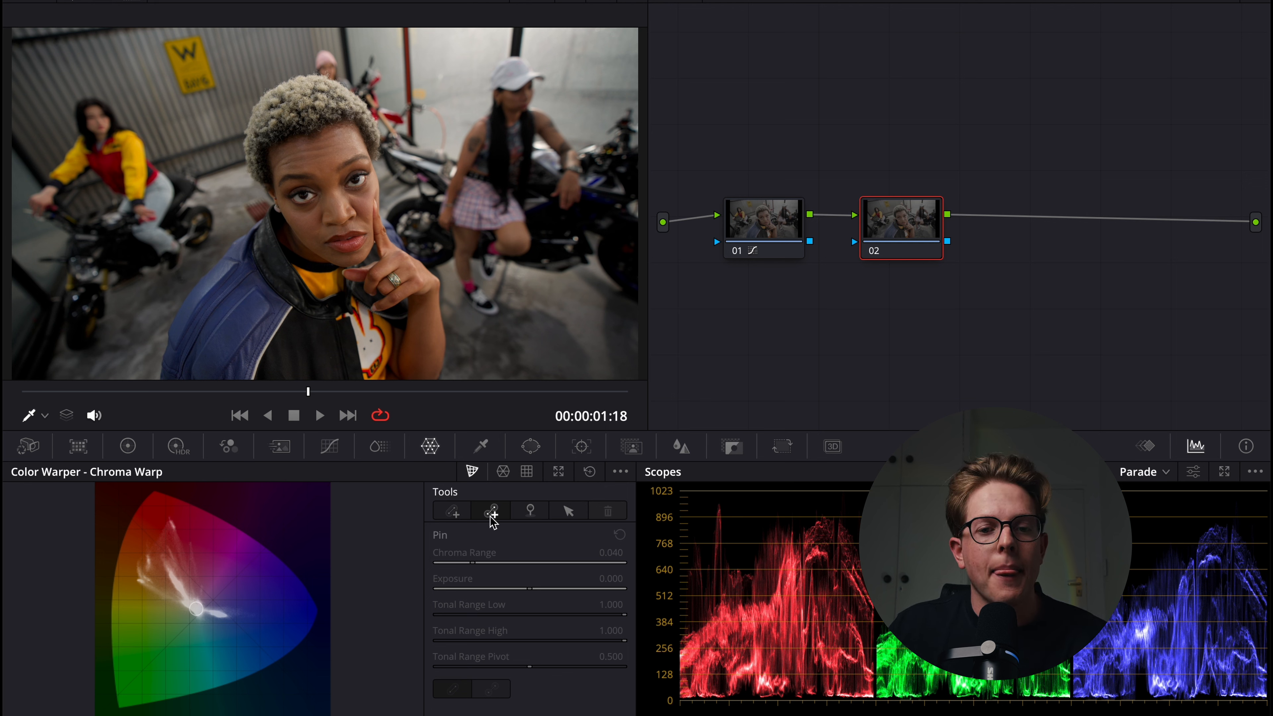
left_click(174, 529)
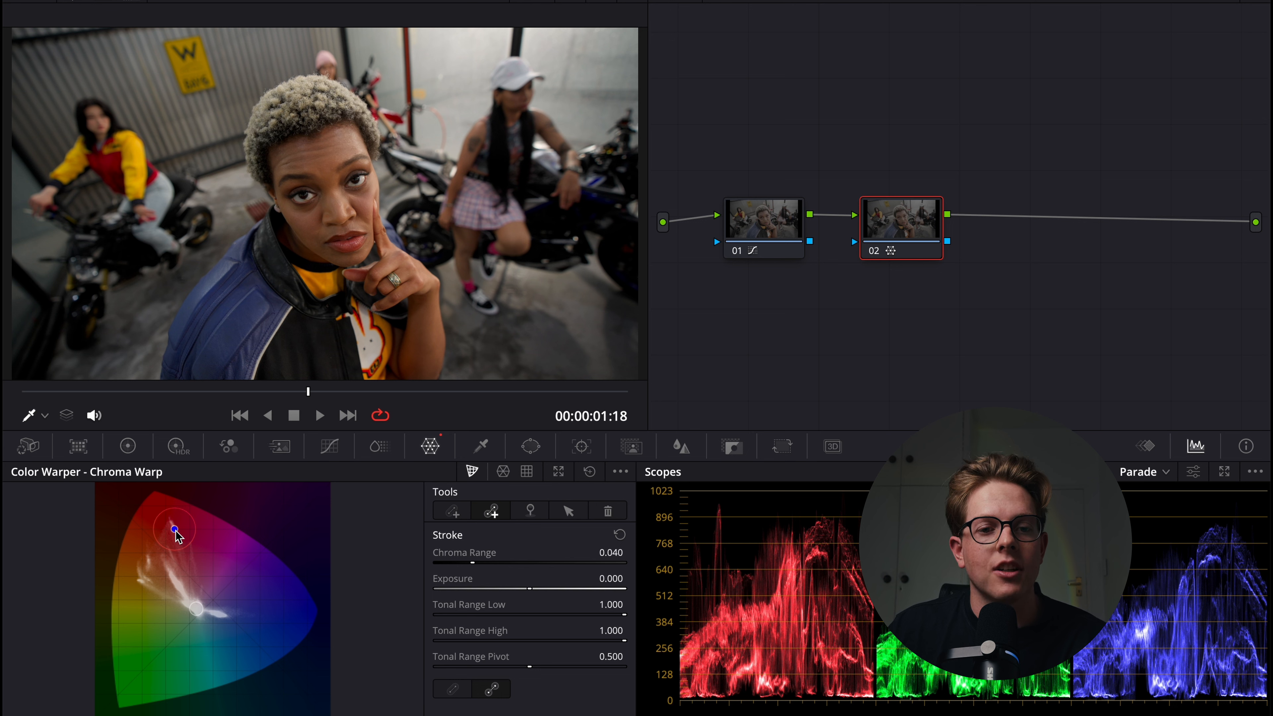
mouse_move(174, 532)
left_mouse_down()
mouse_move(249, 651)
mouse_move(235, 645)
left_mouse_up()
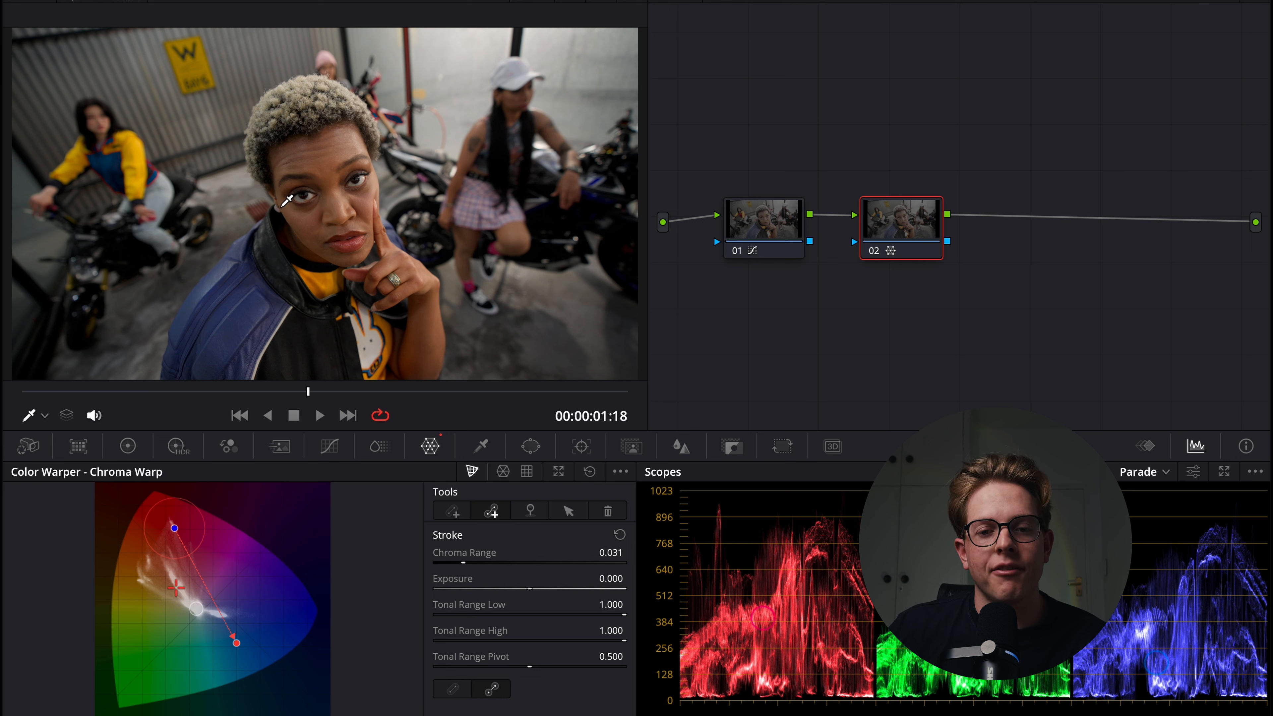
Step: Pin the skin tone sampled from the front woman's forehead and set the pin's Chroma Range to 0.054
left_click(275, 217)
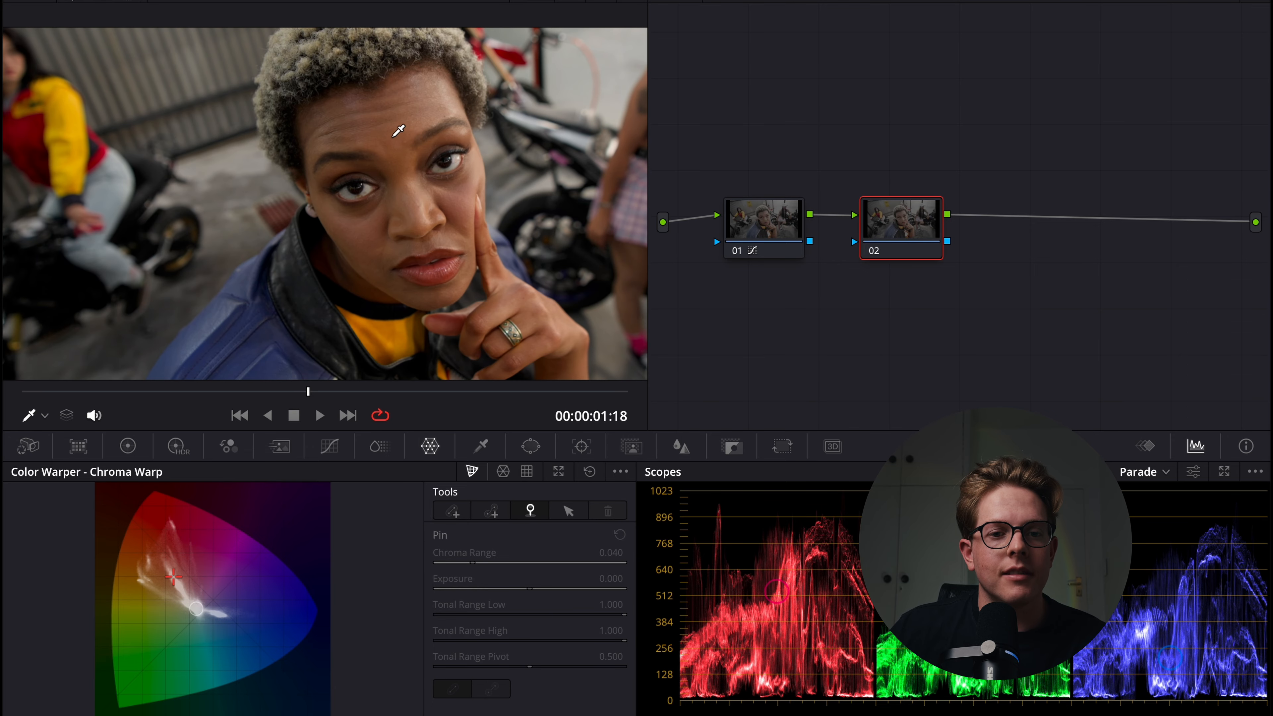
left_click(398, 131)
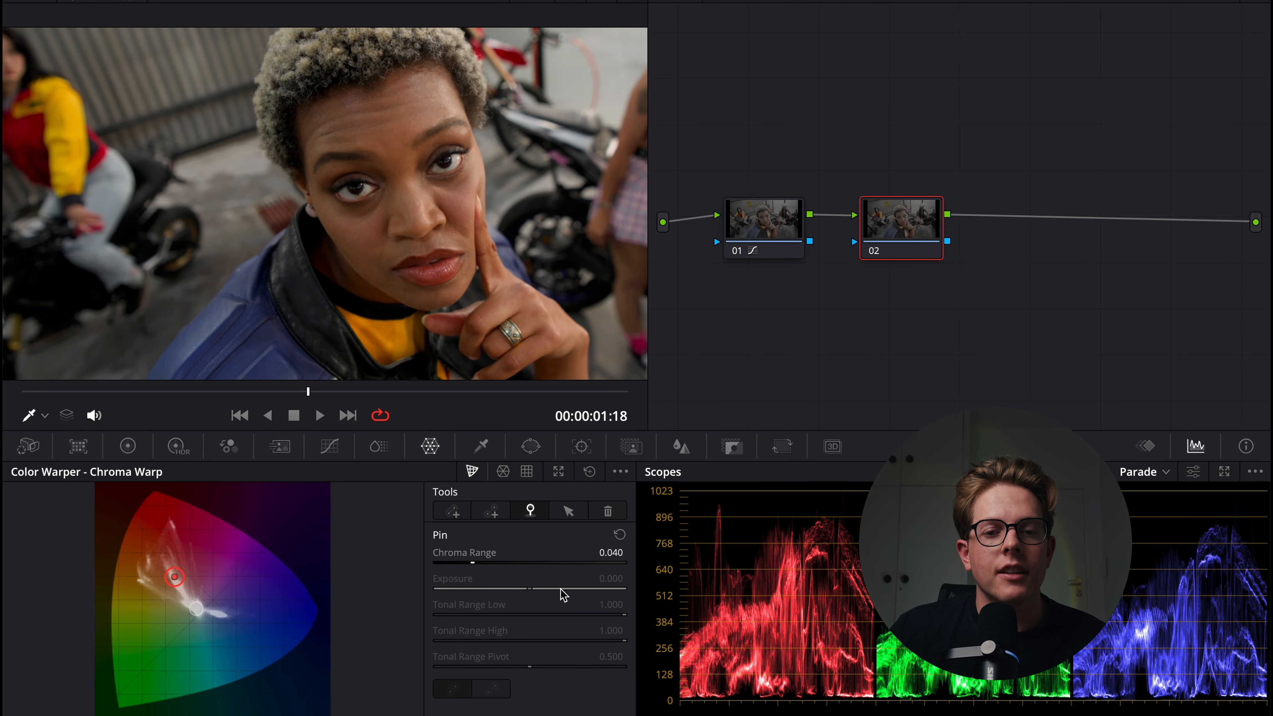
mouse_move(497, 564)
left_mouse_down()
mouse_move(622, 565)
mouse_move(488, 566)
left_mouse_up()
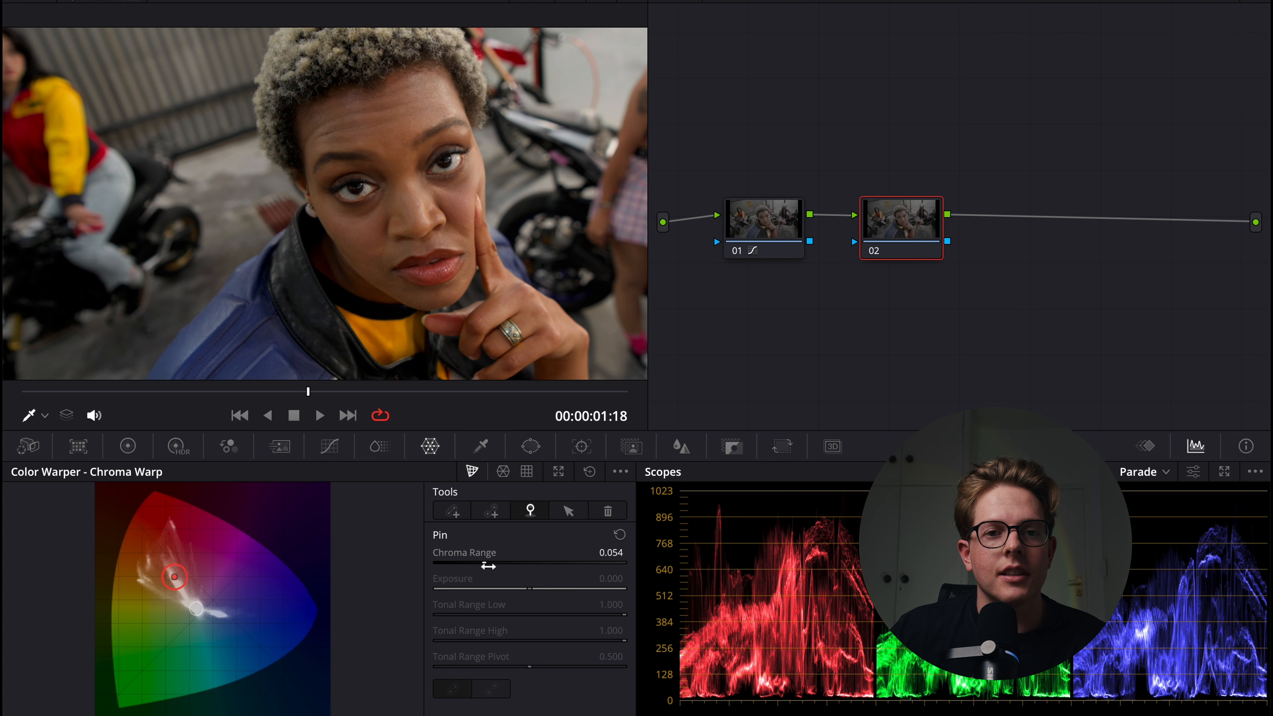
Step: Try warping colours around the pinned skin tone toward blue, shift the pin slightly, and reset the Chroma Warp
left_click(491, 510)
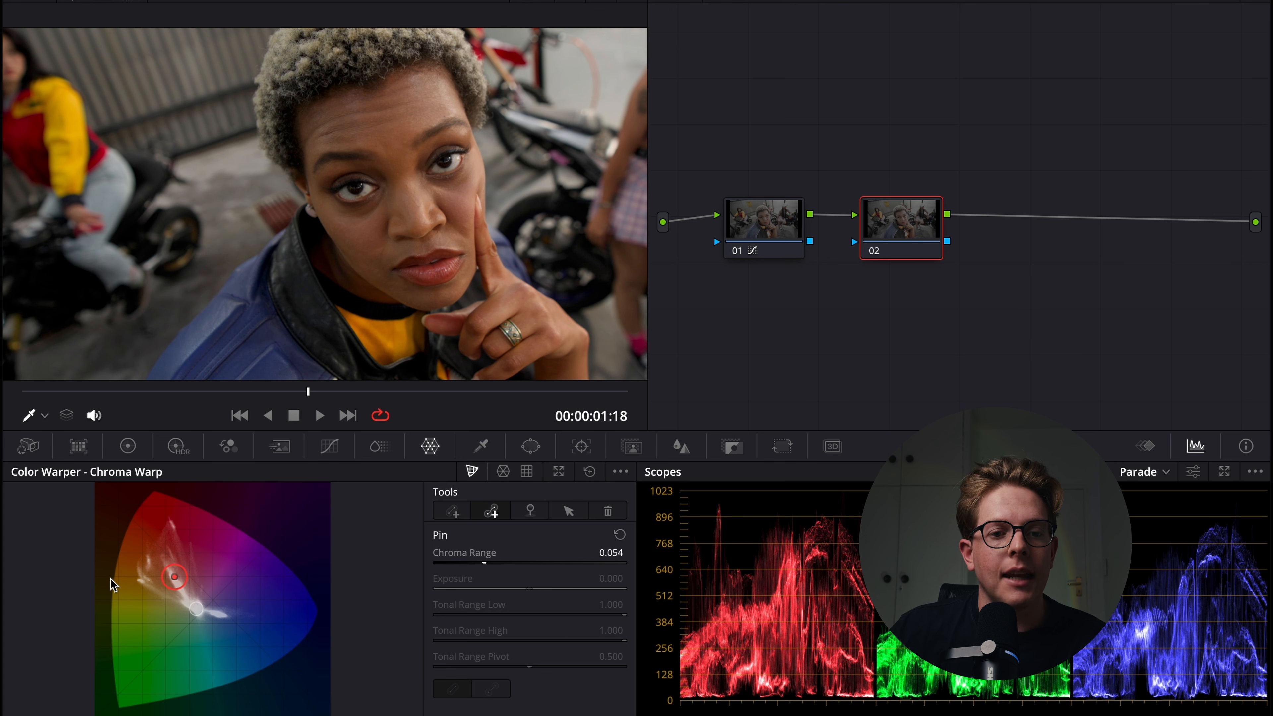
mouse_move(184, 576)
left_mouse_down()
mouse_move(170, 576)
mouse_move(162, 609)
mouse_move(182, 539)
mouse_move(208, 613)
left_mouse_up()
left_click(185, 576)
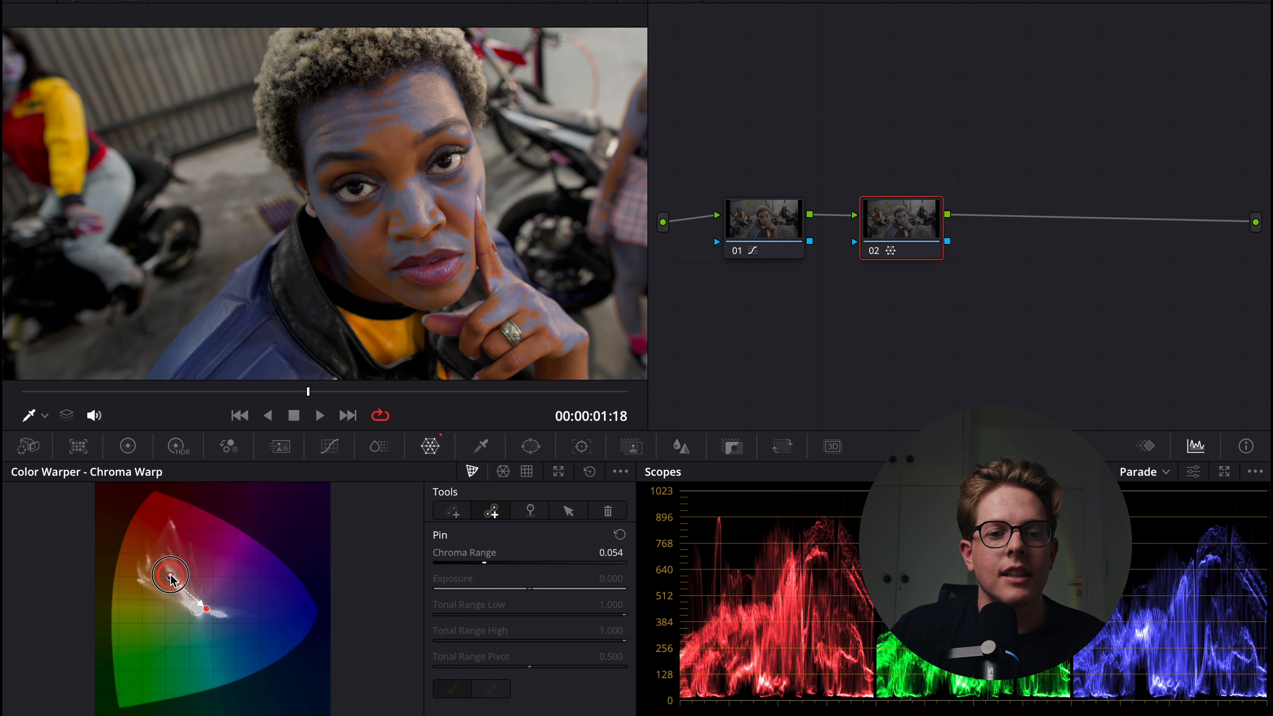
left_click_drag(189, 581, 171, 581)
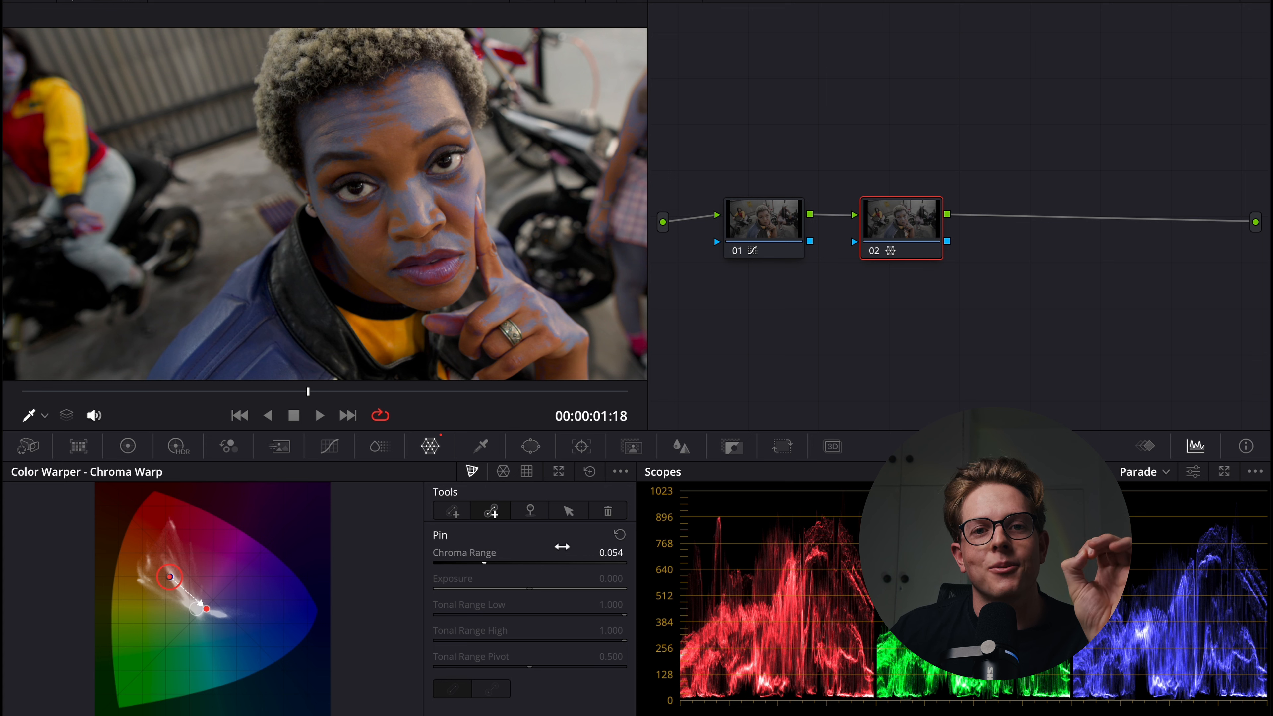
left_click(589, 471)
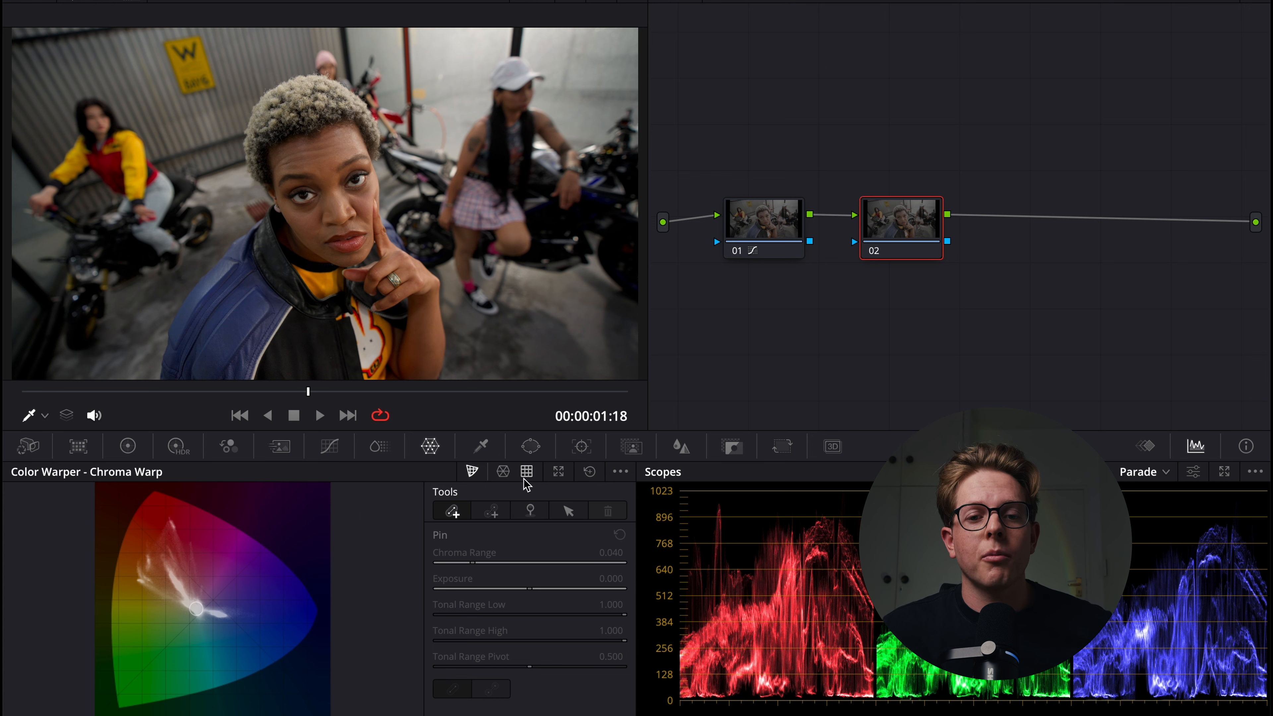
Step: Switch the Color Warper to Hue - Saturation mode and set its hue and saturation resolution to 12
left_click(502, 471)
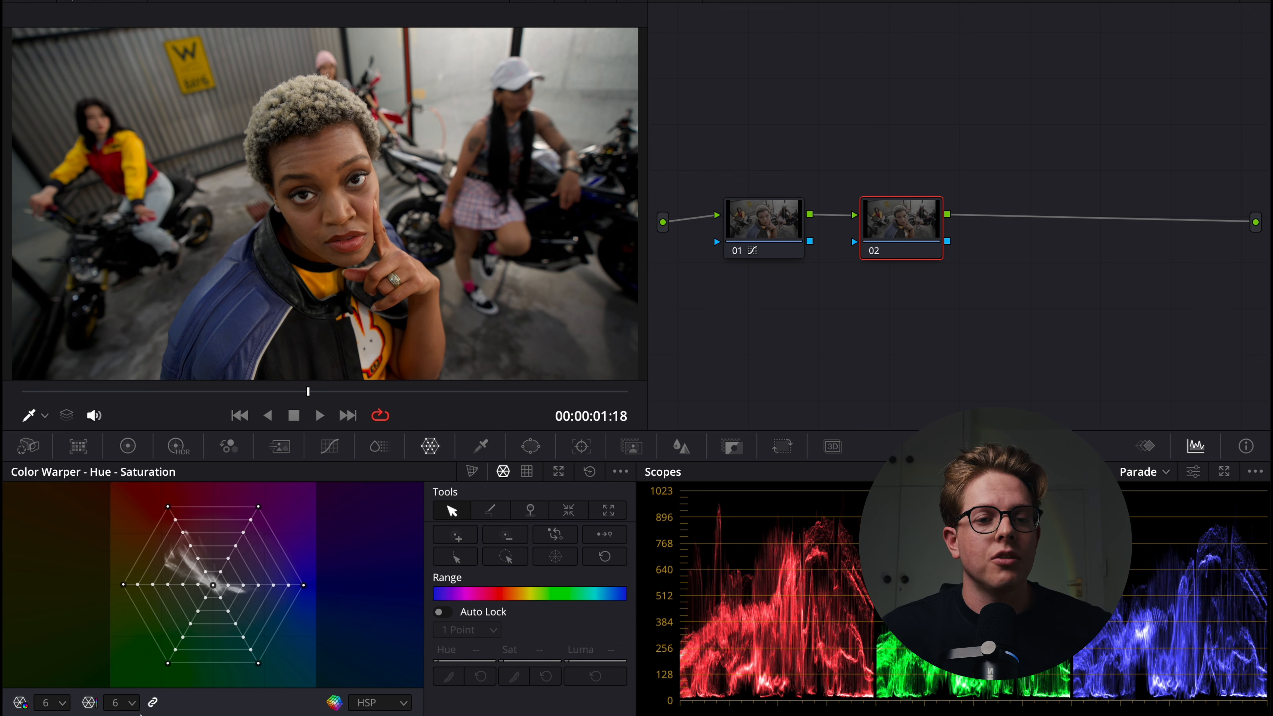
left_click(127, 706)
left_click(118, 662)
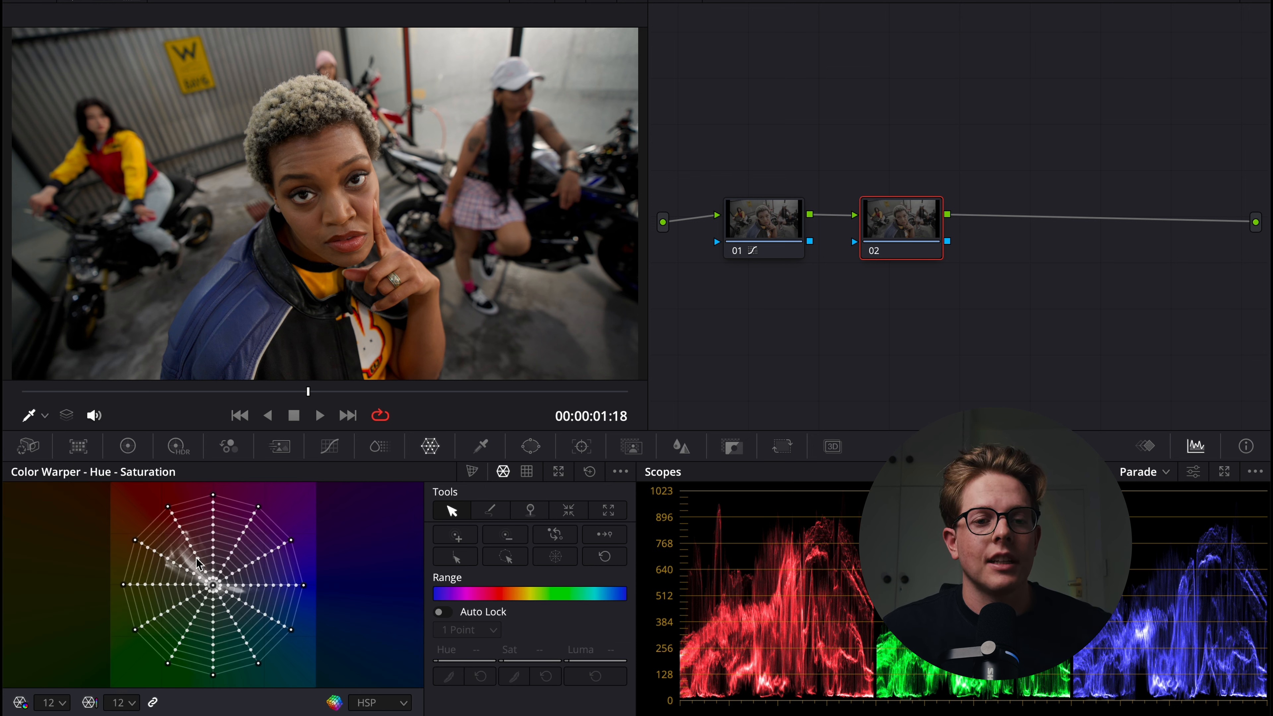
Step: Try moving the skin-tone point of the Hue - Saturation grid toward red, and undo the move
left_click(181, 565)
left_click(176, 557)
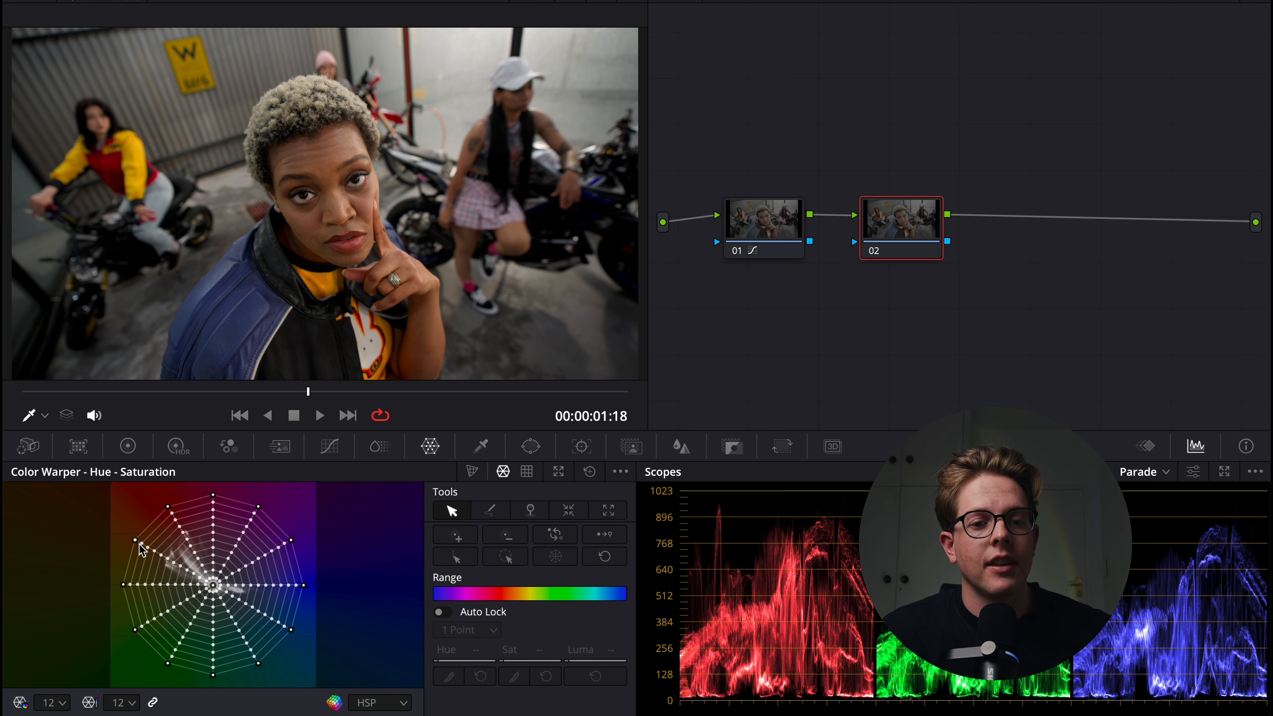
left_click_drag(181, 569, 202, 559)
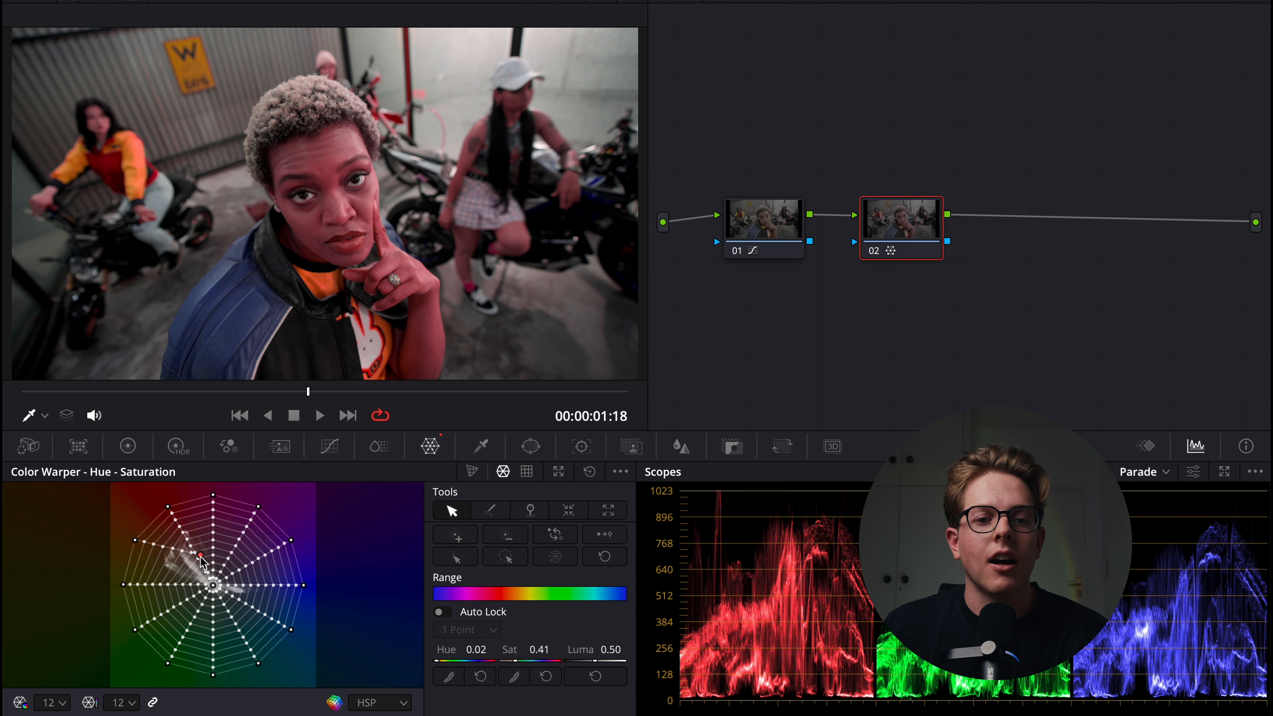
key("super+z")
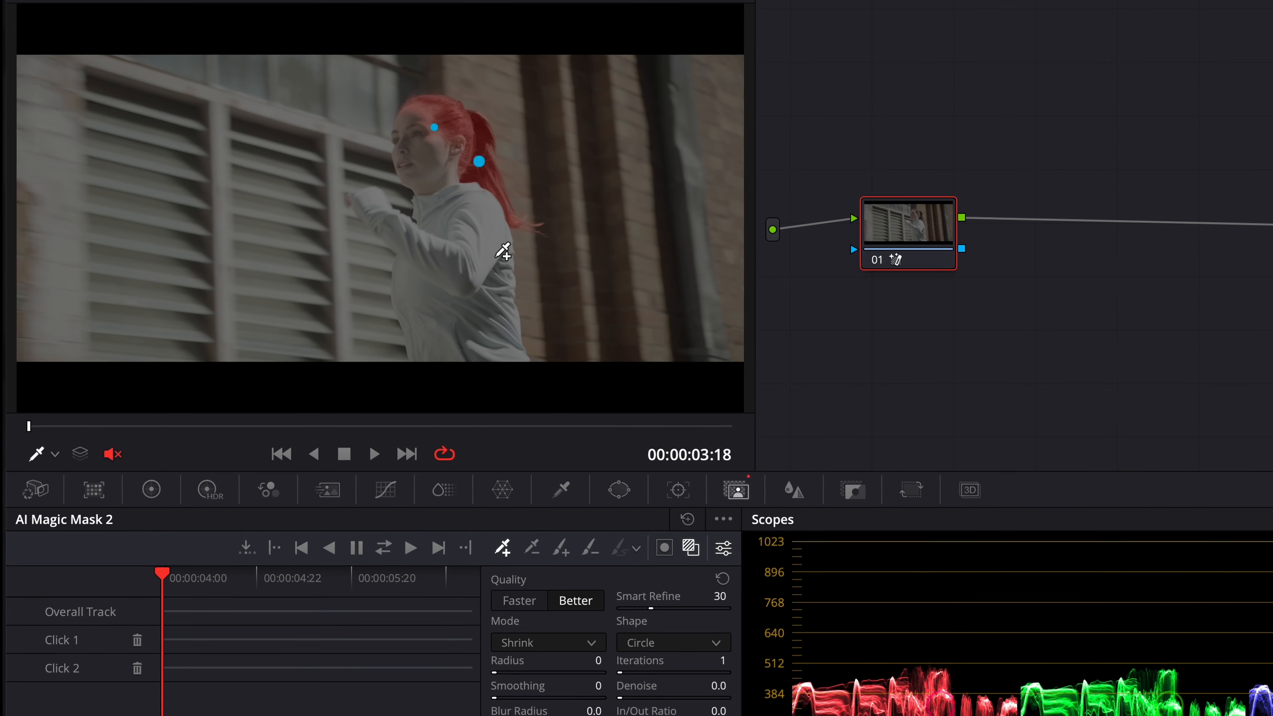
Step: Add the running woman's sweater to the AI Magic Mask selection
left_click(446, 232)
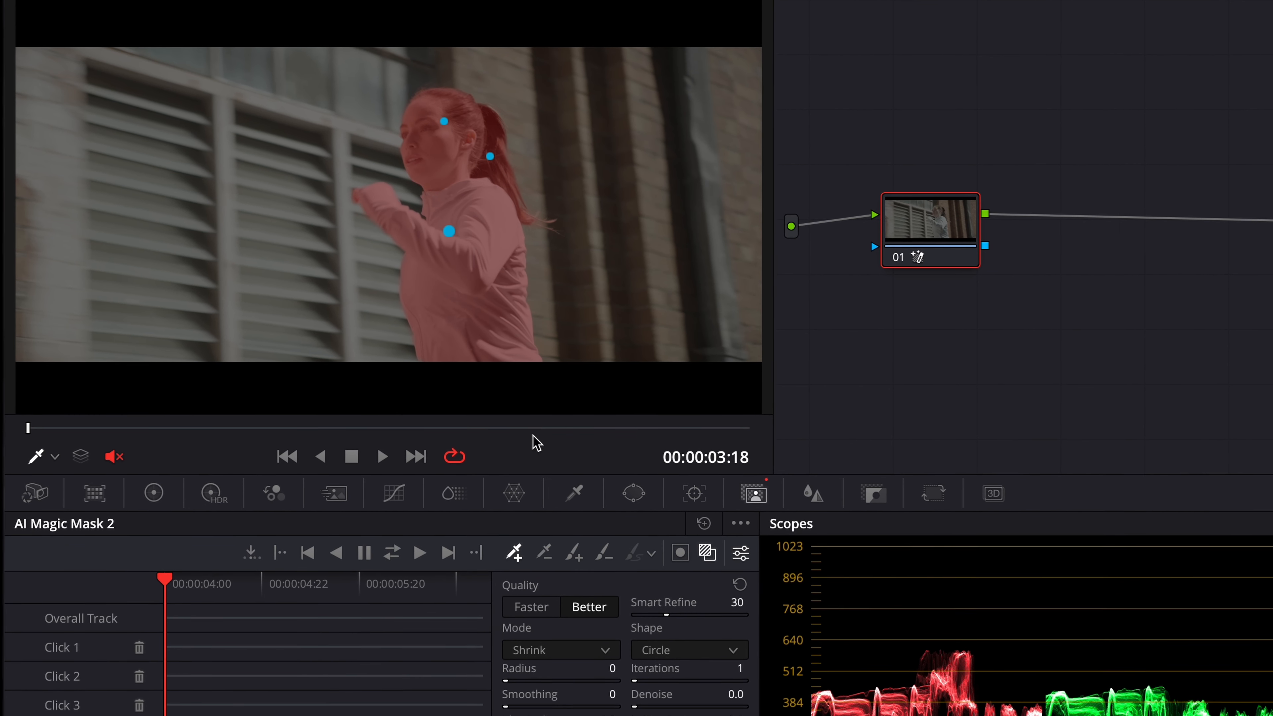
left_click(494, 352)
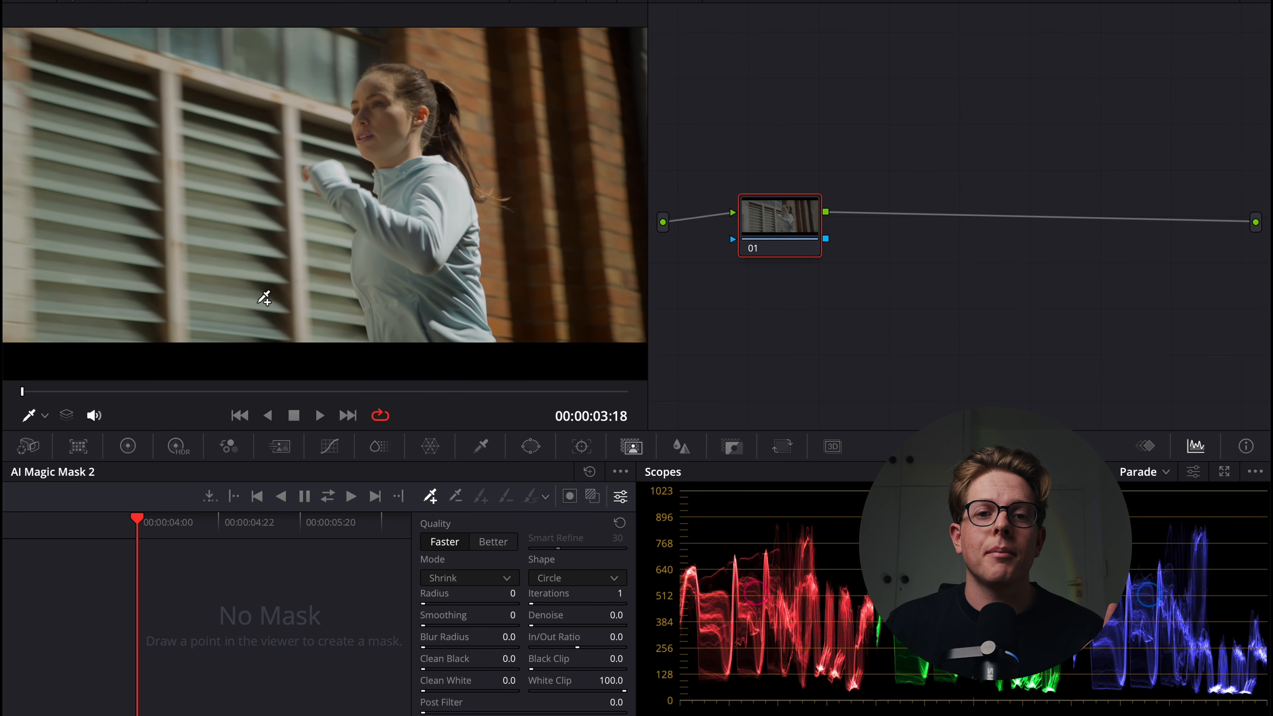
Step: Preview the runner clip with the audio muted and return the playhead to the first frame at 00:00:03:18
key("space")
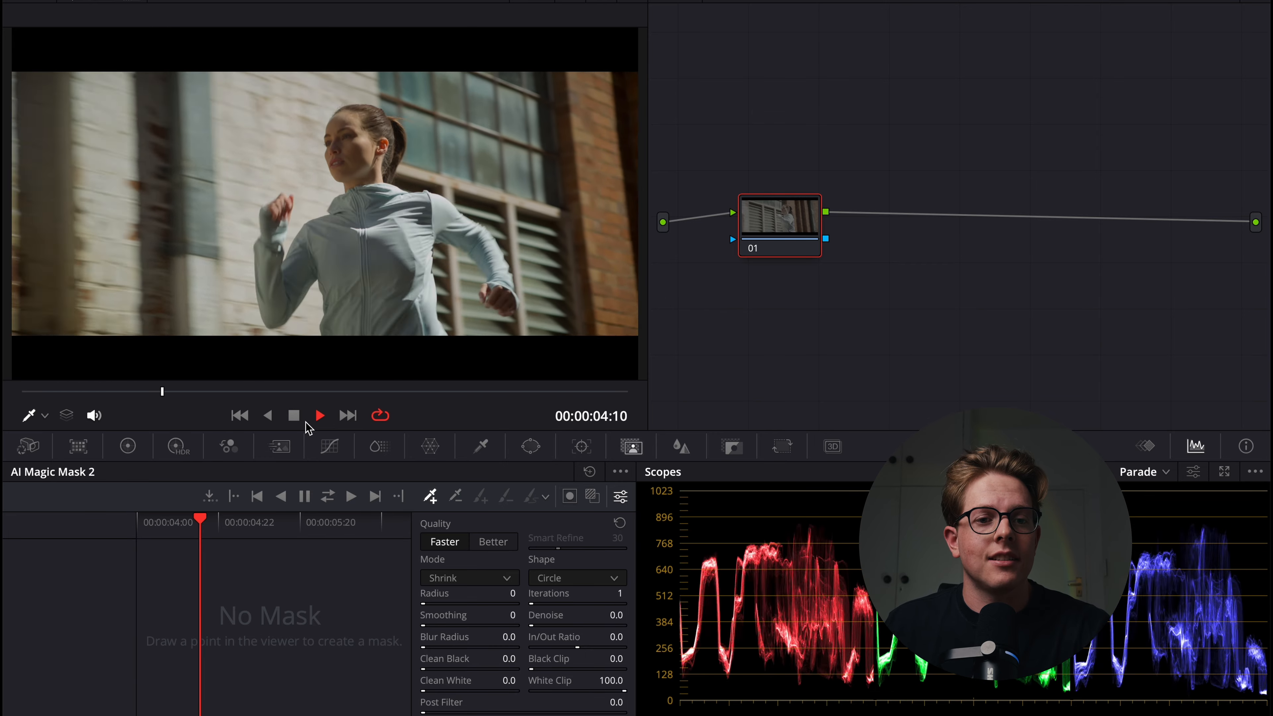
key("space")
left_click(93, 416)
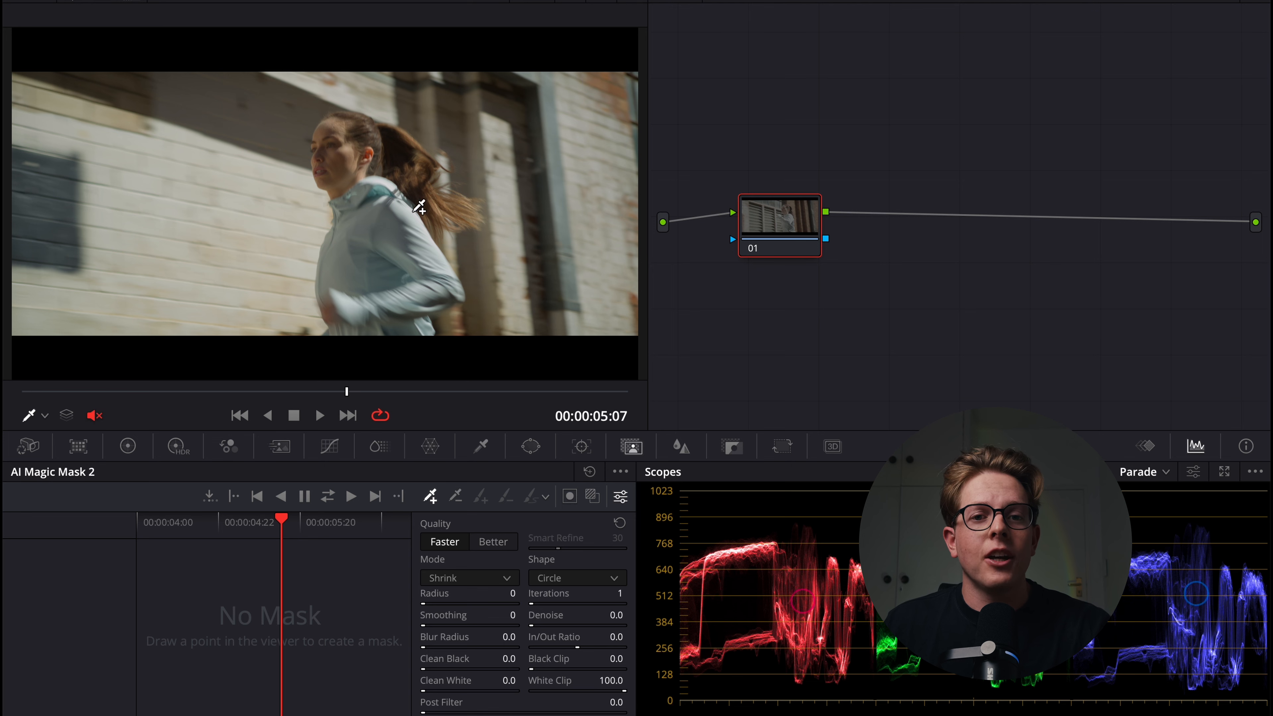
left_click_drag(306, 391, 172, 393)
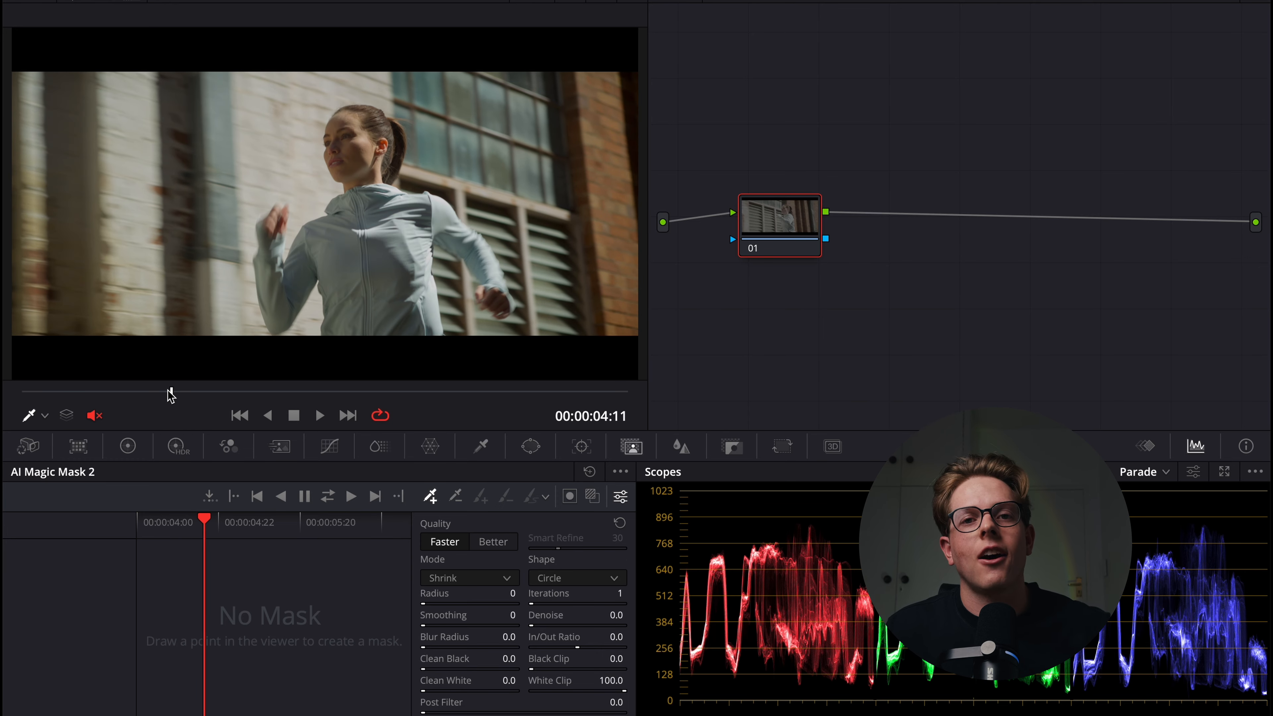
left_click_drag(175, 396, 9, 363)
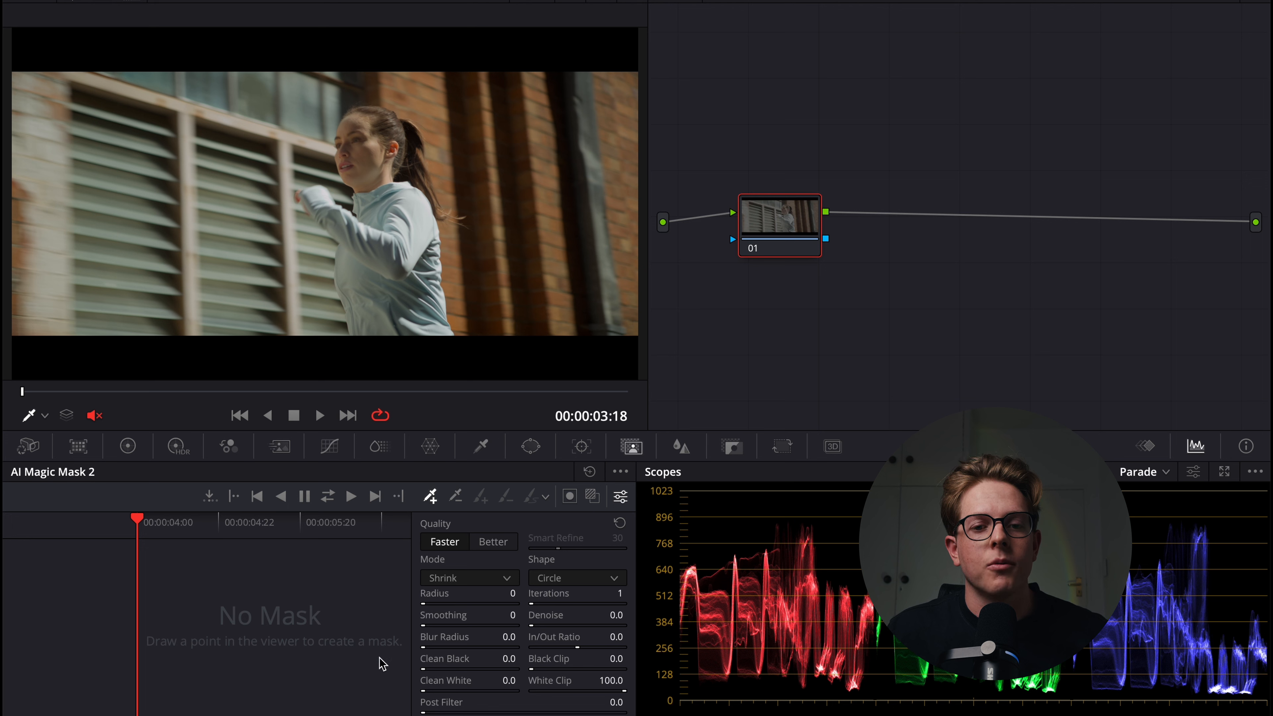
Step: Set the AI Magic Mask 2 quality to Better and turn on the mask overlay
left_click(478, 544)
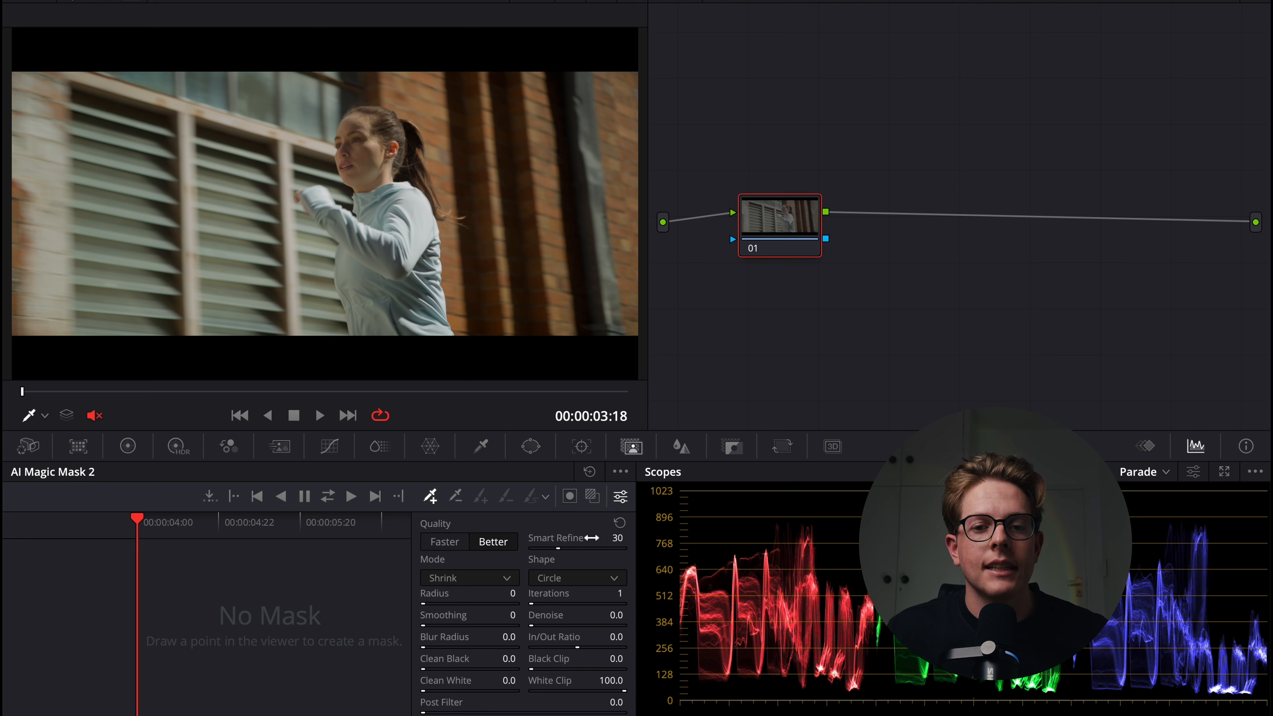
left_click(596, 496)
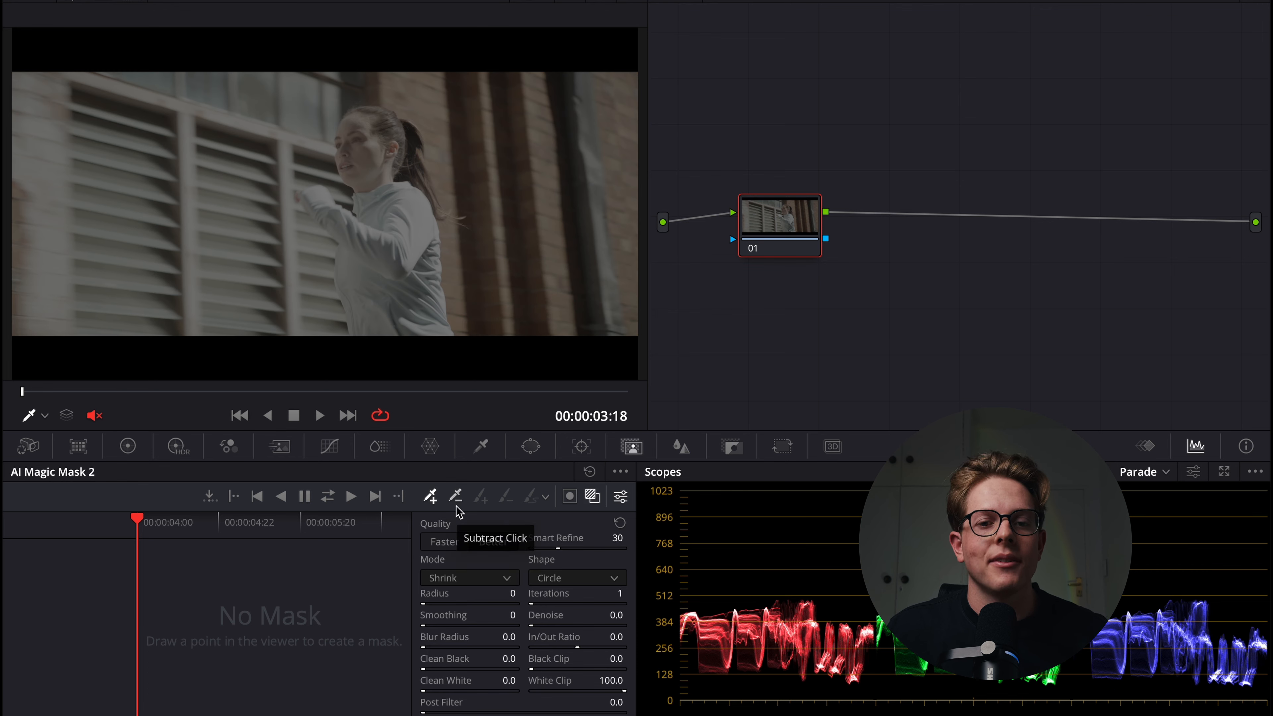
Step: Mask the runner with add points on her head, ponytail, sweater and raised hand, and track the mask through the clip
left_click(430, 496)
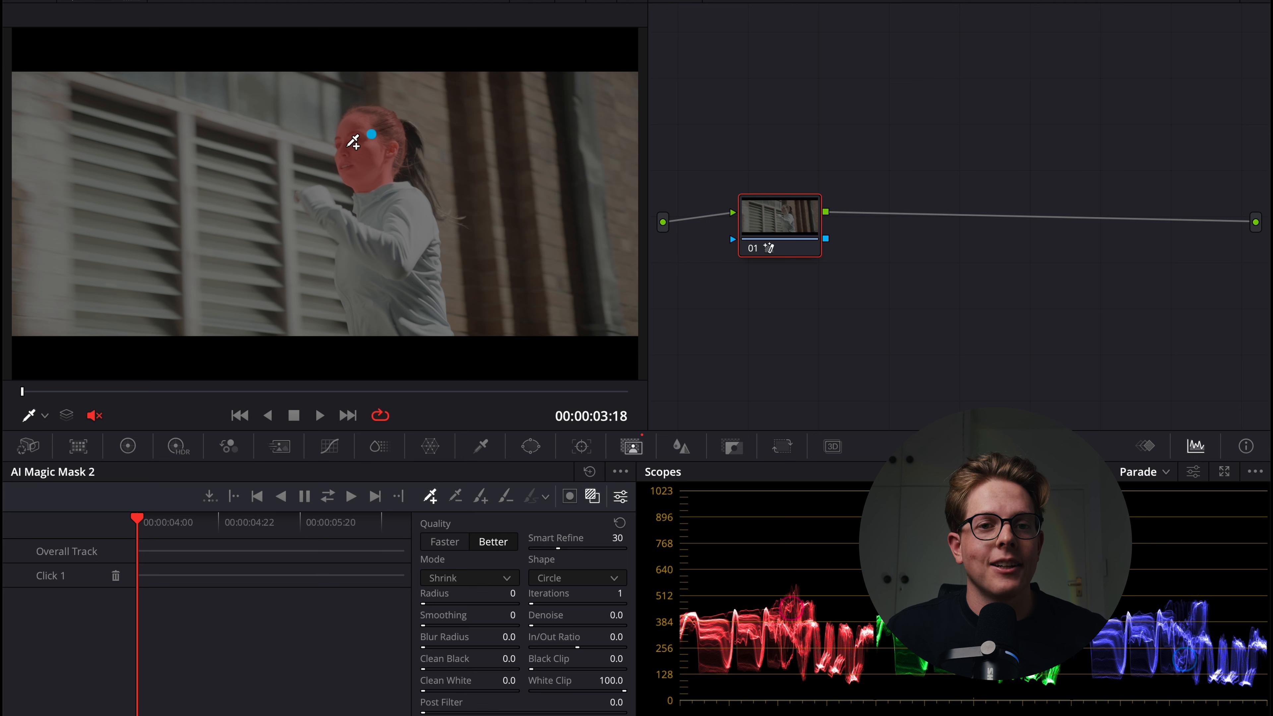
left_click(410, 163)
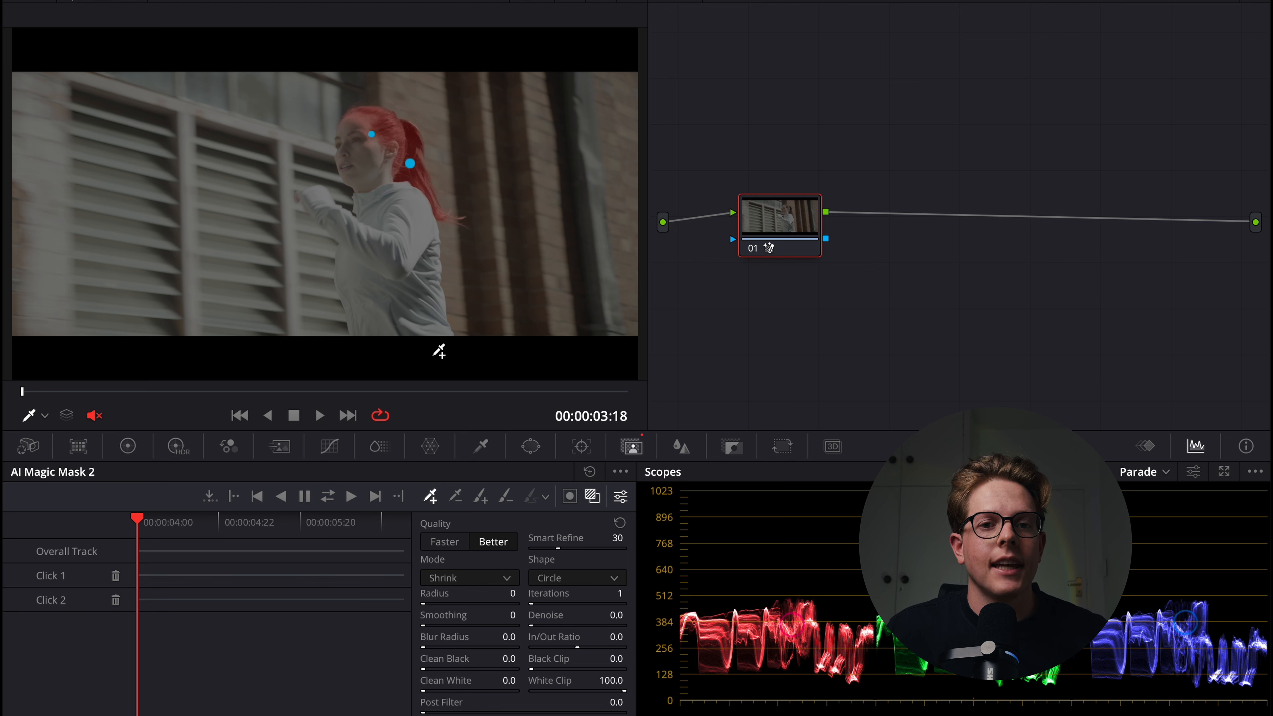
left_click(375, 226)
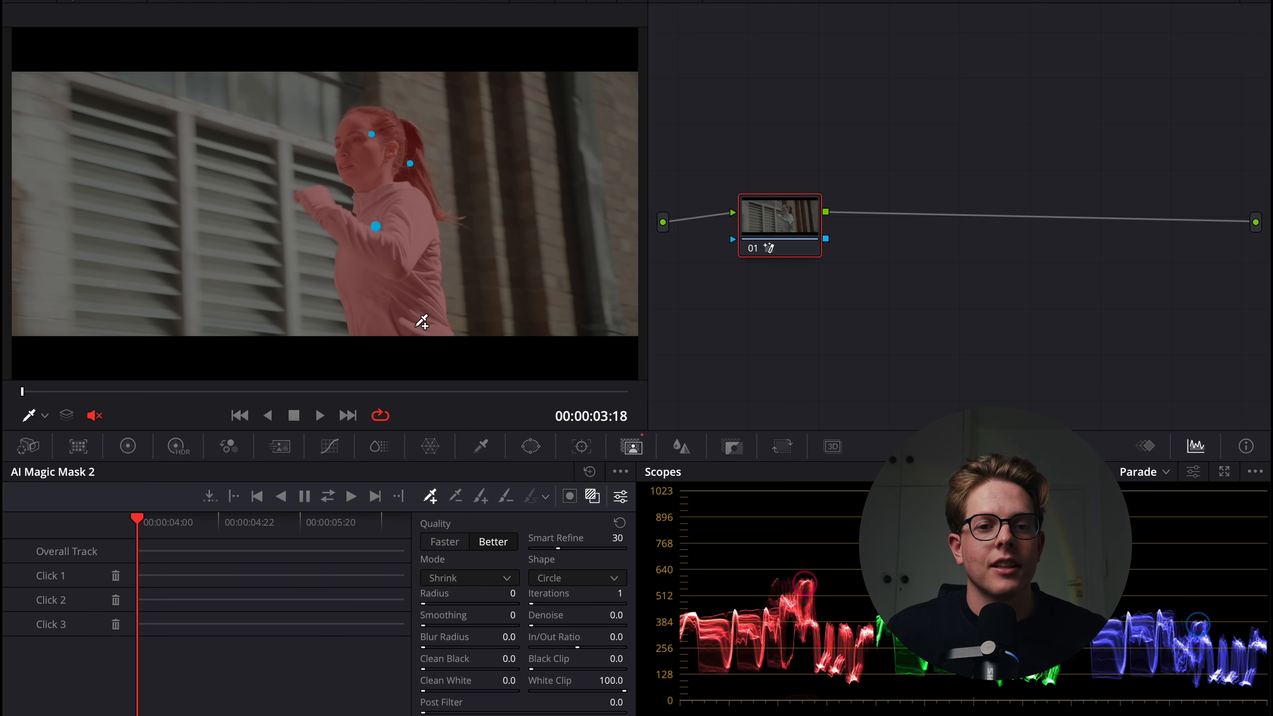
left_click(323, 199)
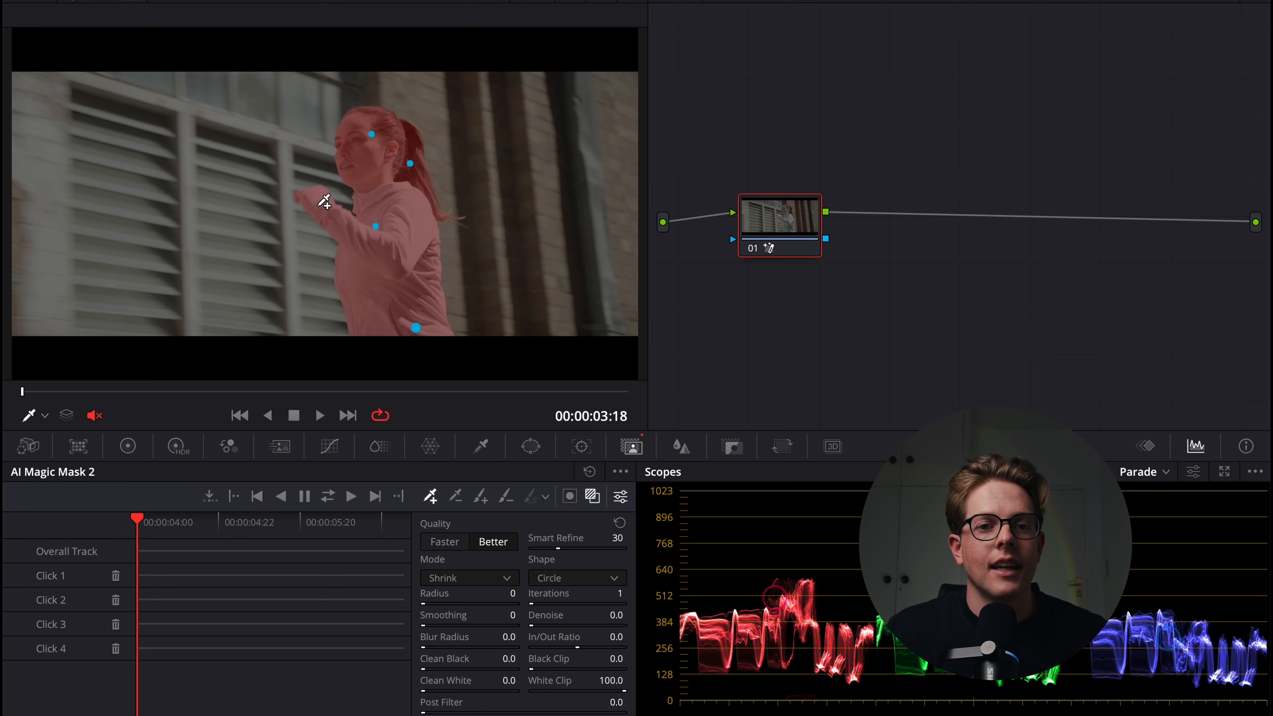
left_click(428, 307)
Step: Examine the tracked mask's edges around the runner's hair and sweater up close at 00:00:04:02
left_click_drag(139, 540, 169, 555)
scroll(503, 236, "up", 6)
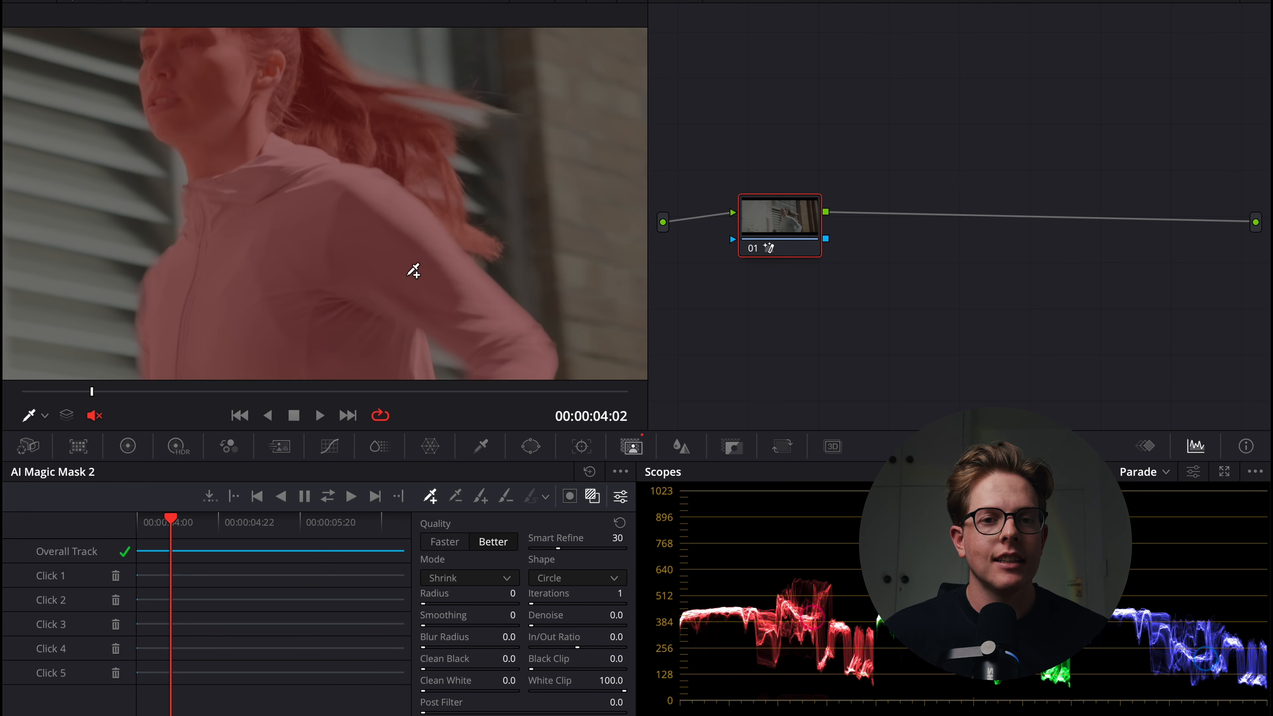
scroll(455, 250, "up", 6)
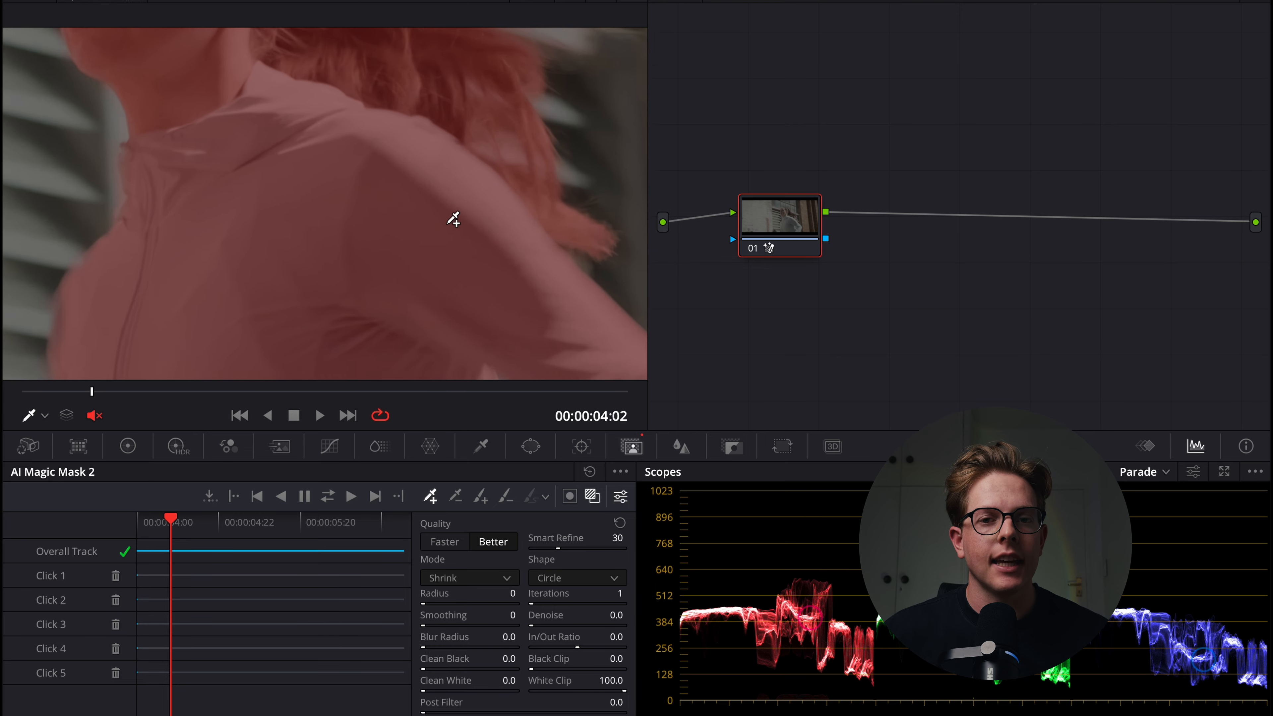
scroll(500, 304, "down", 8)
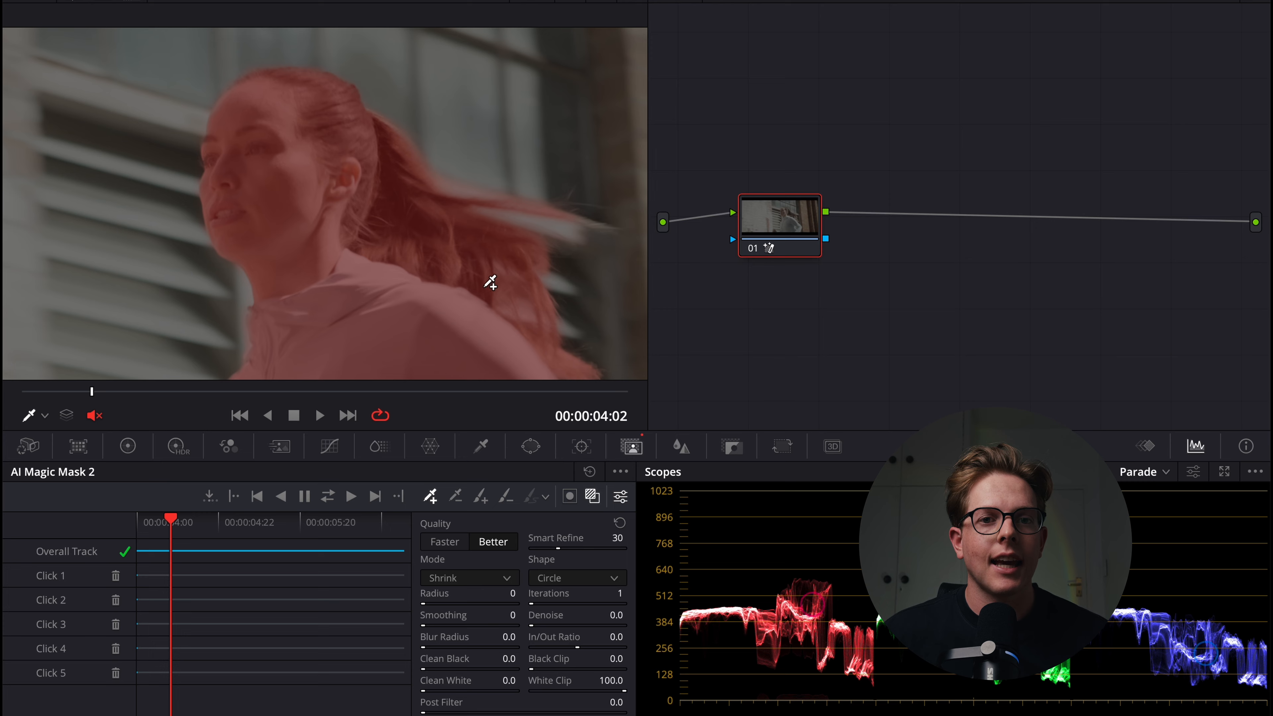
scroll(435, 204, "up", 4)
scroll(430, 241, "down", 4)
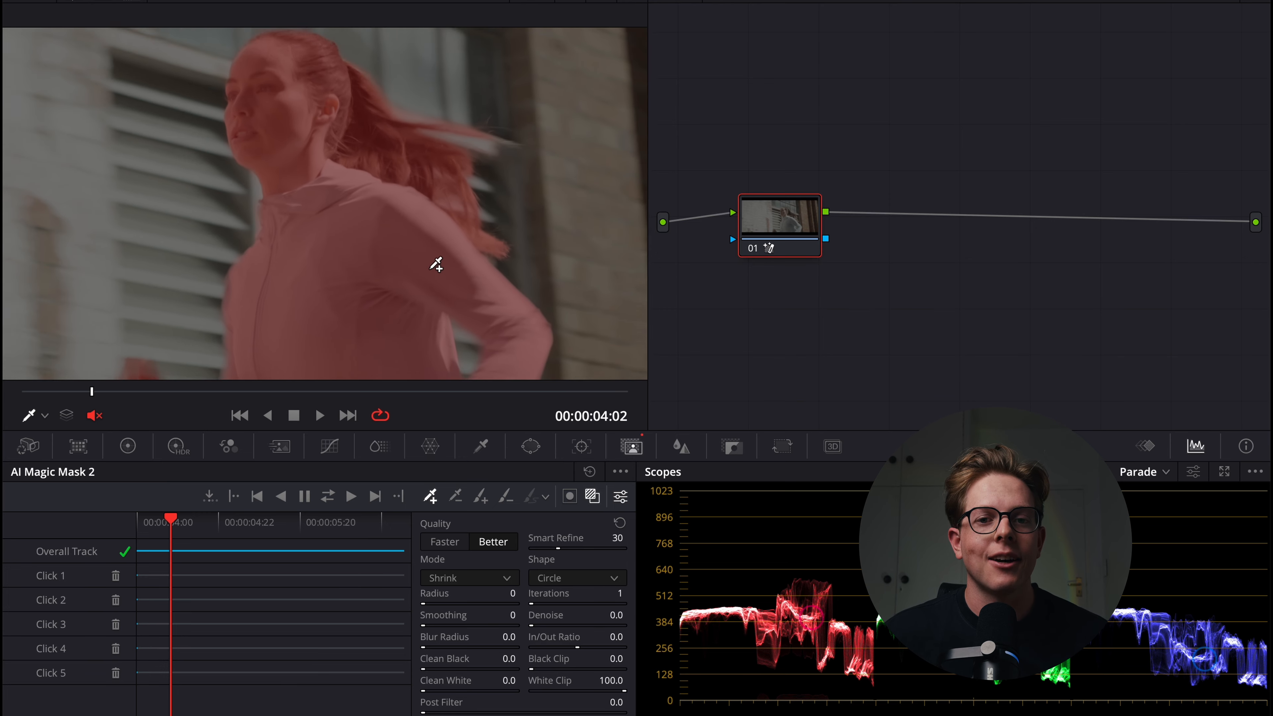
Step: Subtract the background gap between the runner's bent arm and torso from the mask at 00:00:05:14
left_click(272, 571)
left_click_drag(272, 572, 307, 577)
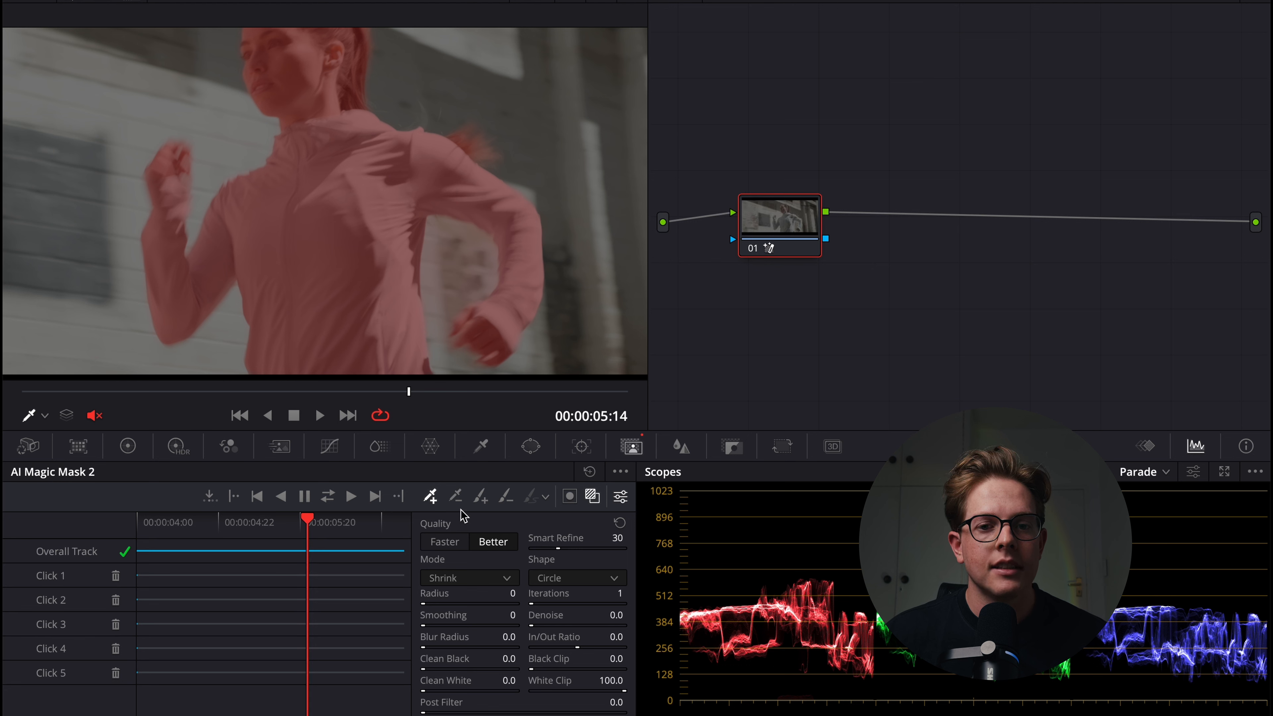
left_click(476, 254)
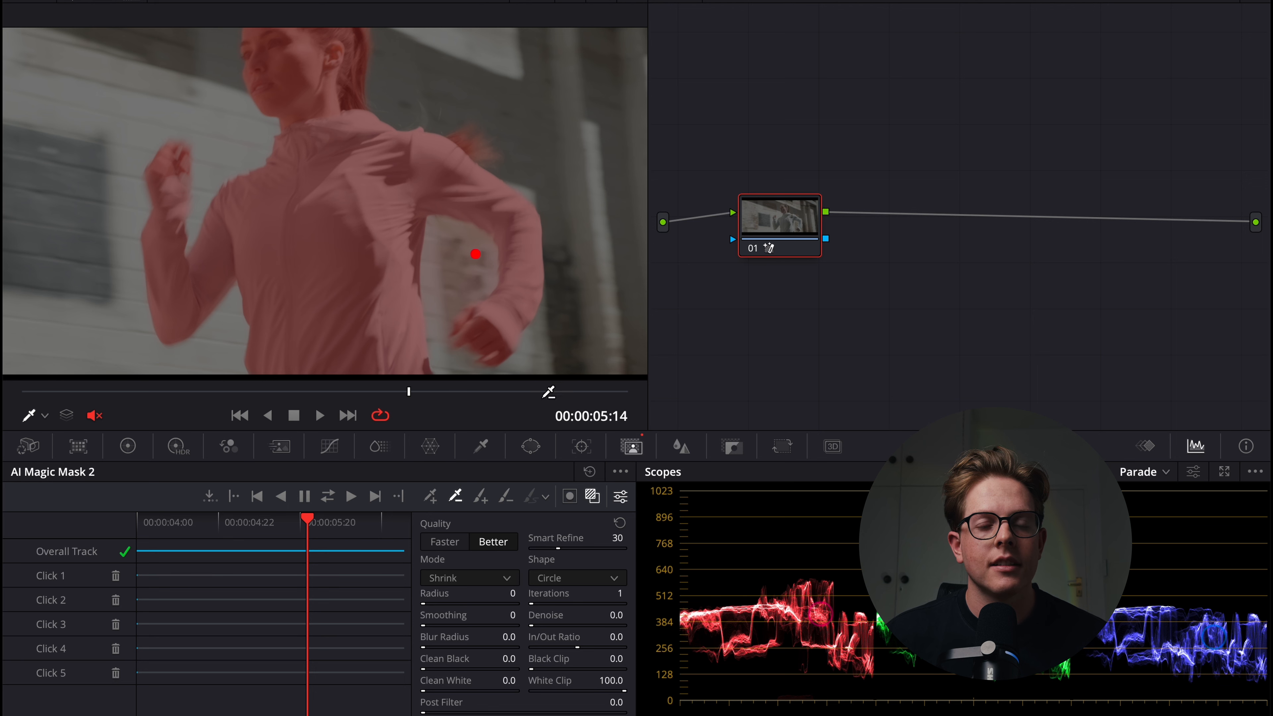
scroll(434, 273, "down", 5)
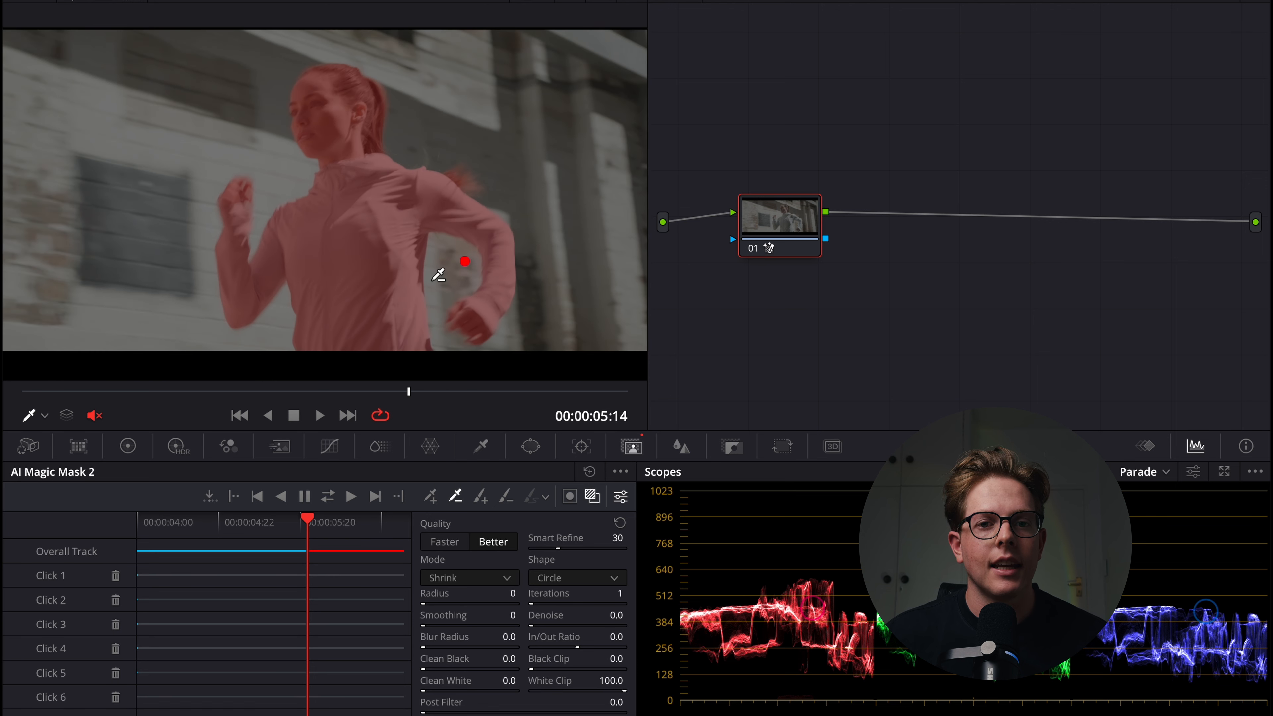
scroll(422, 289, "up", 4)
Step: Check the mask around the runner's raised hand and forearm up close at 00:00:04:05
left_click_drag(317, 523, 182, 546)
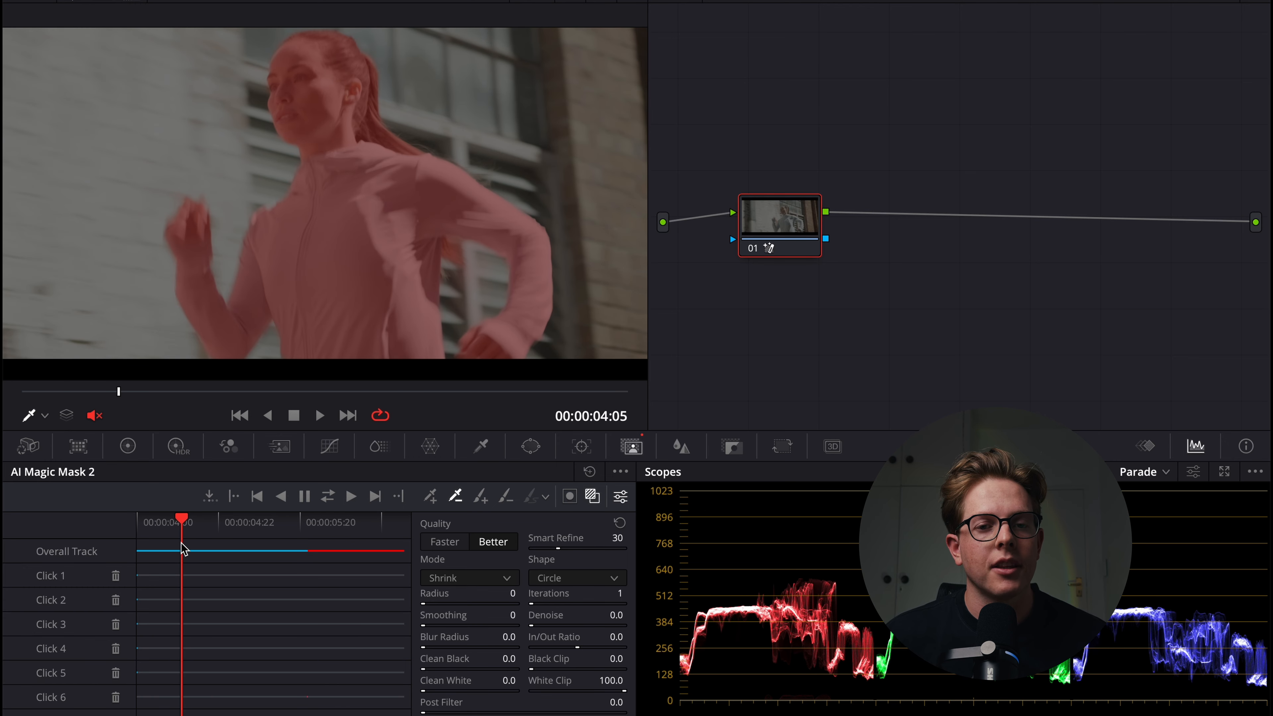
scroll(236, 313, "up", 4)
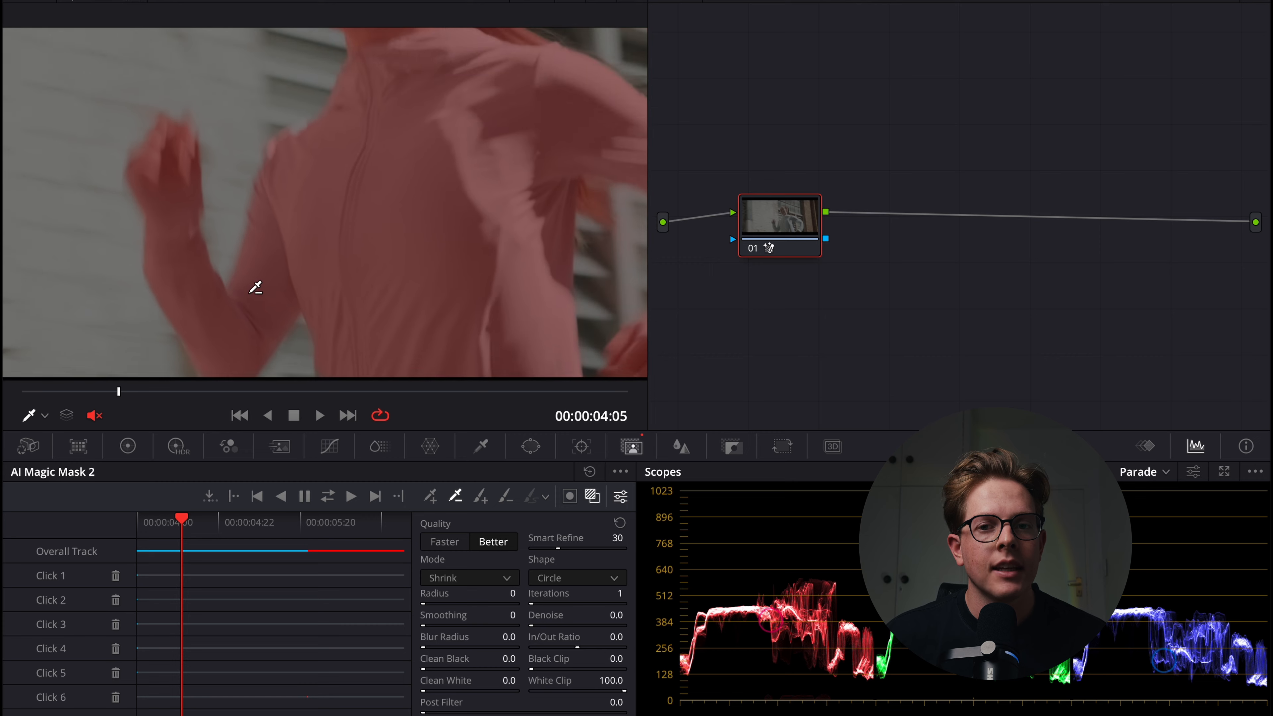
scroll(252, 292, "down", 3)
Step: Turn off the mask overlay and set the red Gain to 0.76 in the primaries to tint the masked runner teal
left_click(593, 496)
scroll(445, 250, "down", 2)
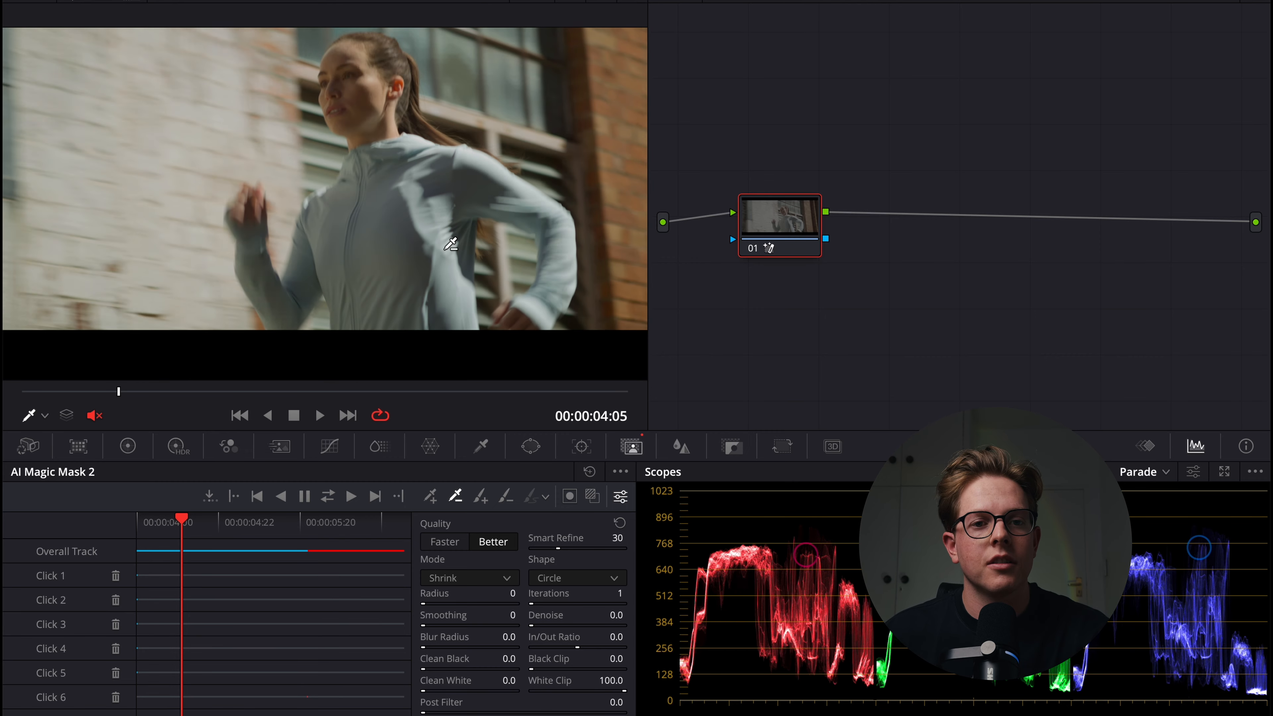
scroll(450, 245, "up", 1)
left_click(127, 445)
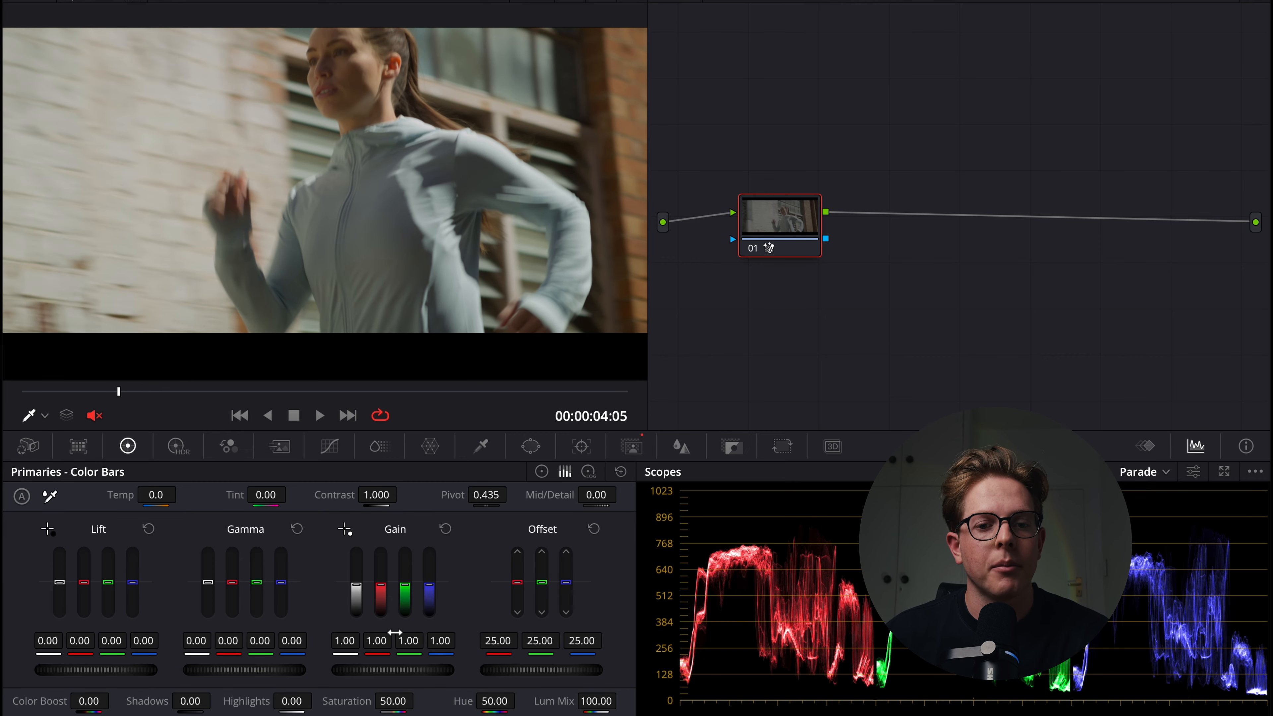
left_click_drag(389, 640, 344, 642)
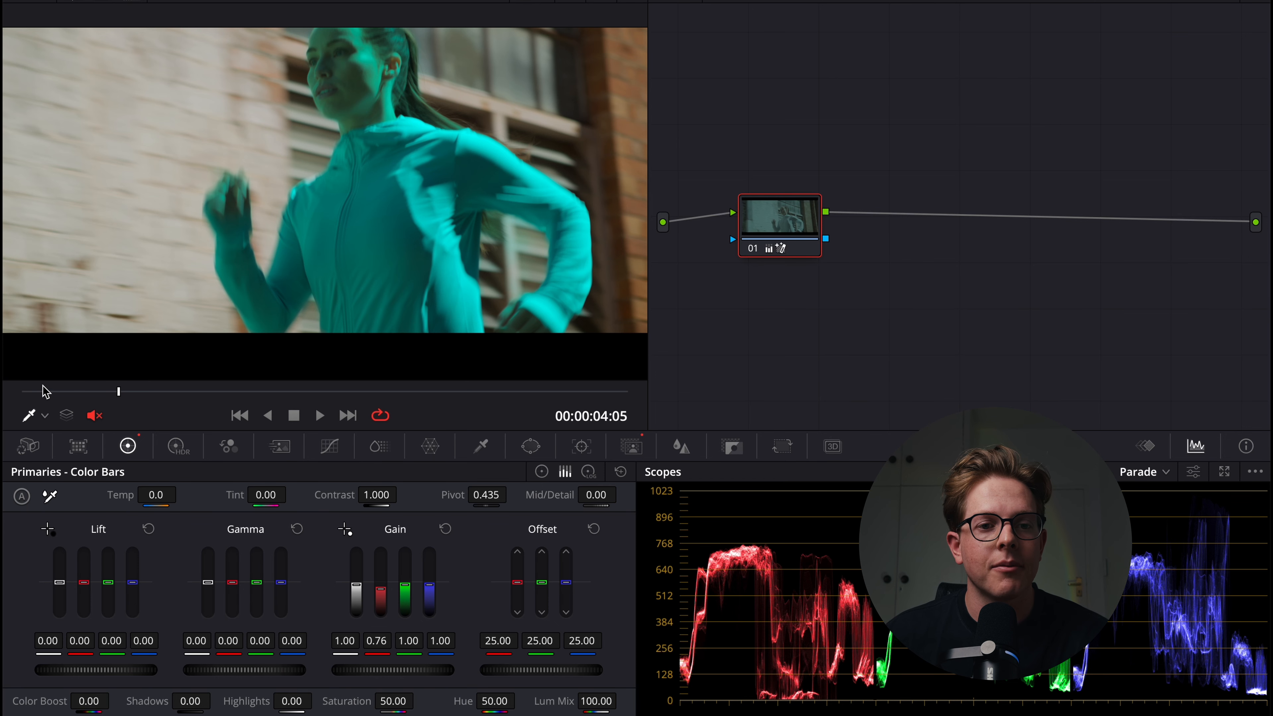
Step: Review the tinted runner at 00:00:03:21 with the whole frame fitted in the viewer, and return to the AI Magic Mask 2 controls
left_click(57, 392)
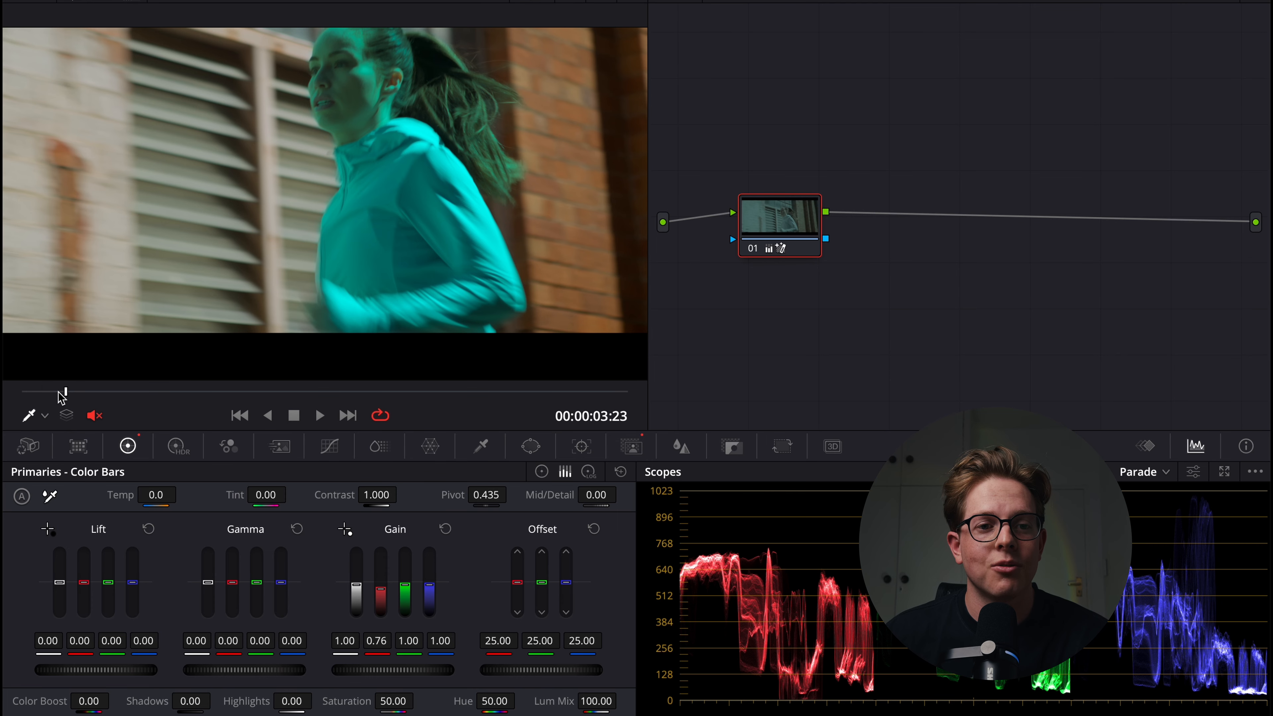
left_click_drag(62, 397, 45, 397)
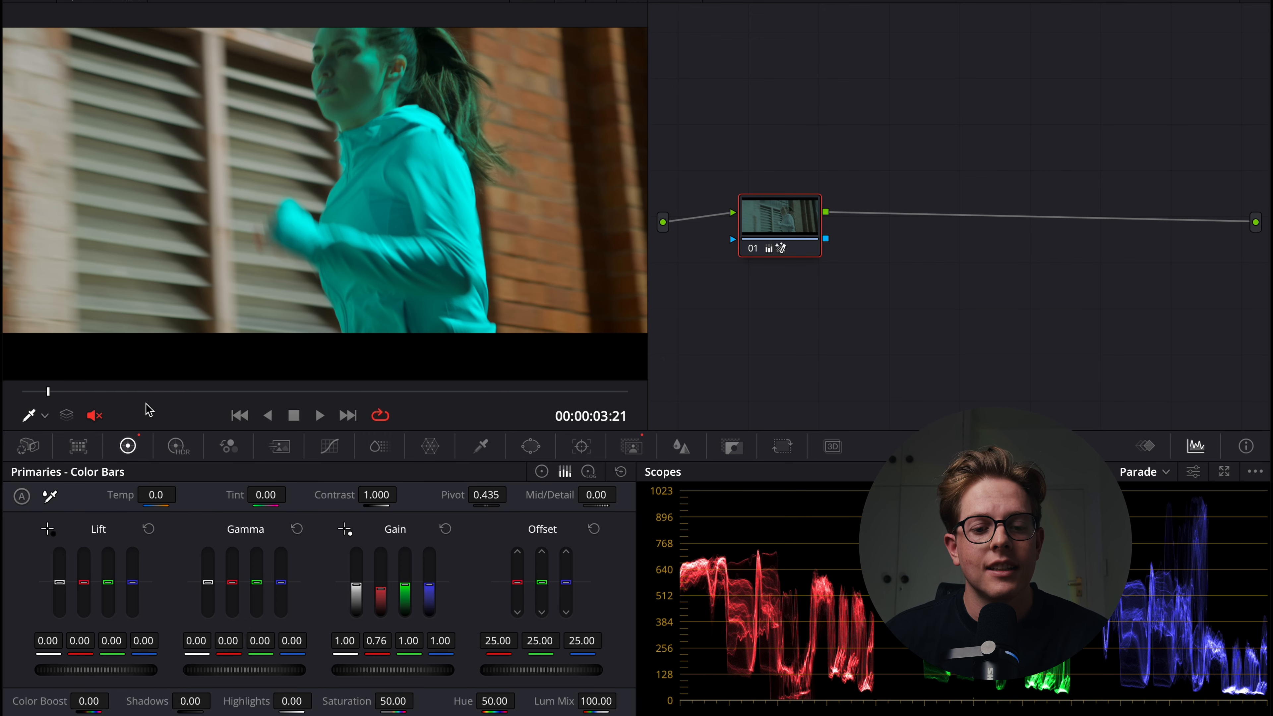
key("shift+z")
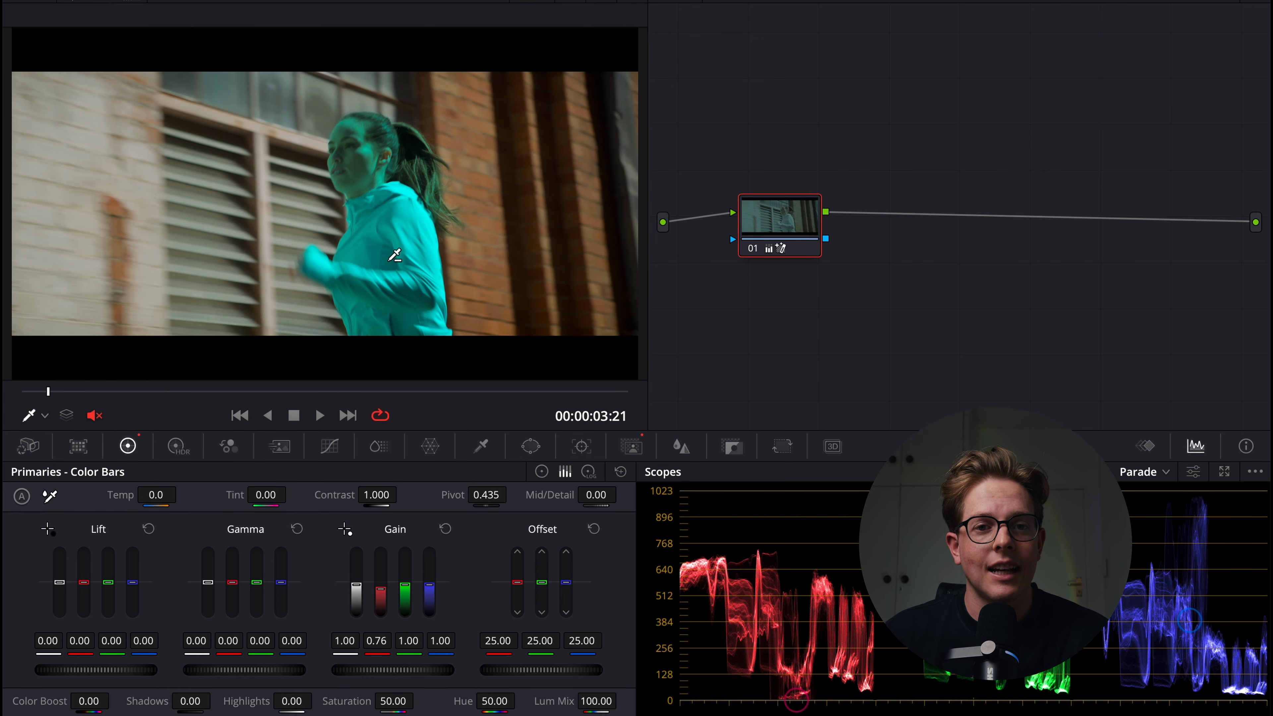
scroll(396, 257, "up", 5)
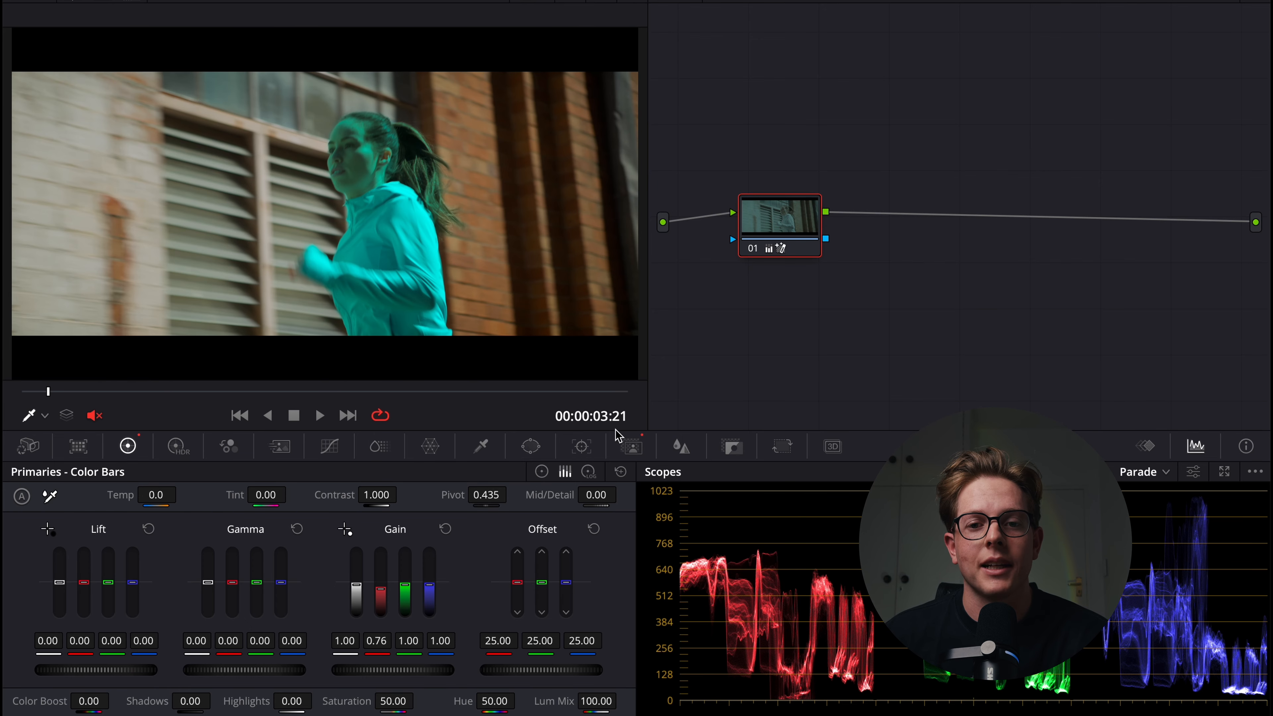
left_click(631, 446)
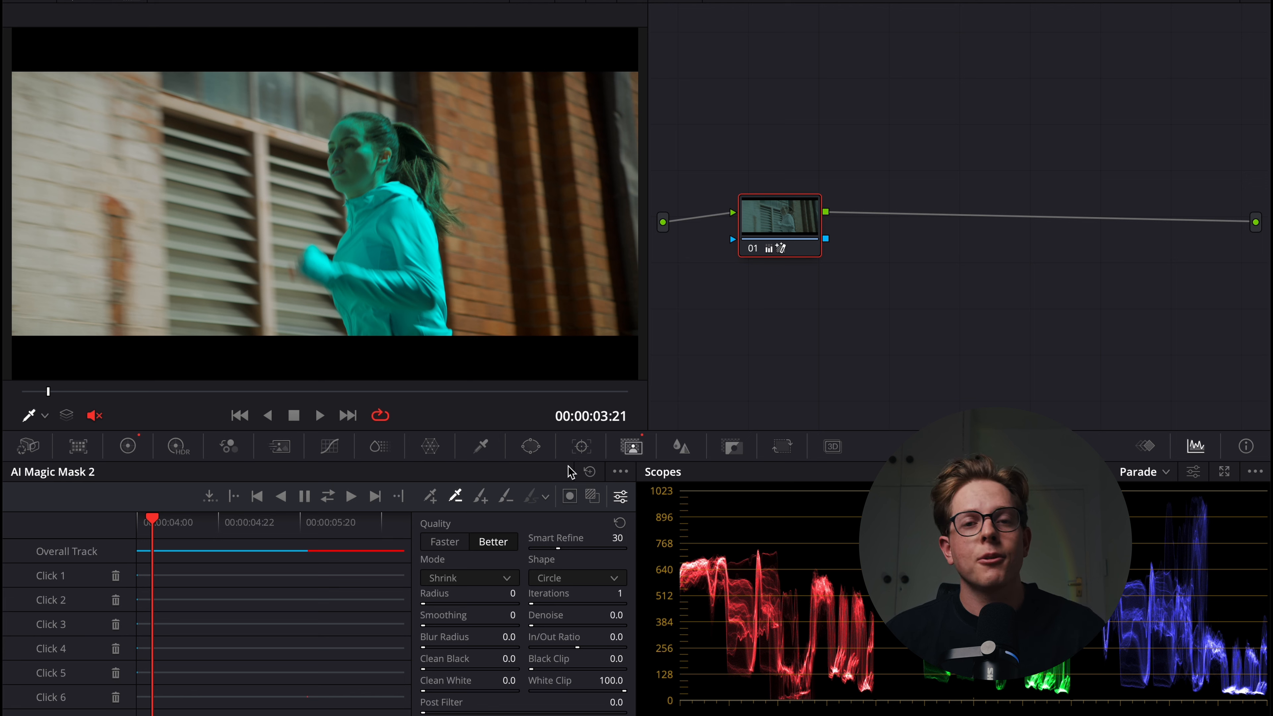